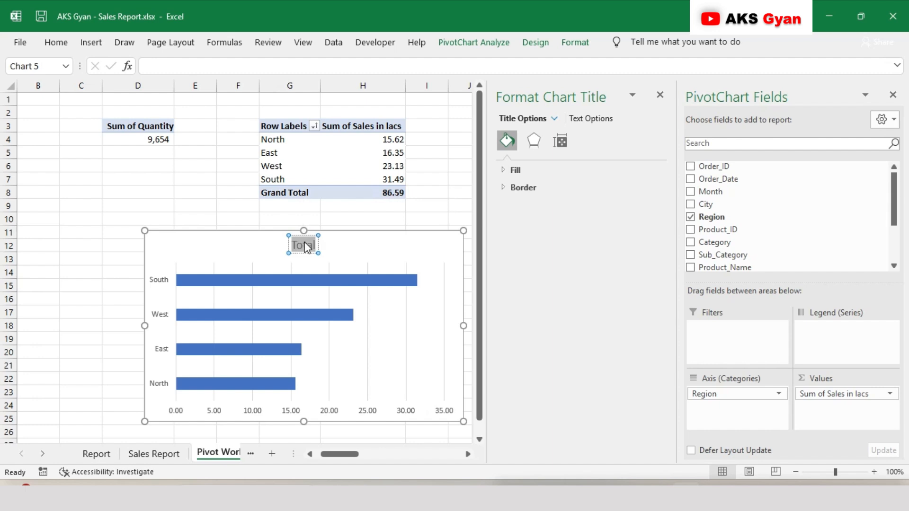
Change the chart title to "Sales by Region" and format its text as size 9, black and bold
type("Sales by")
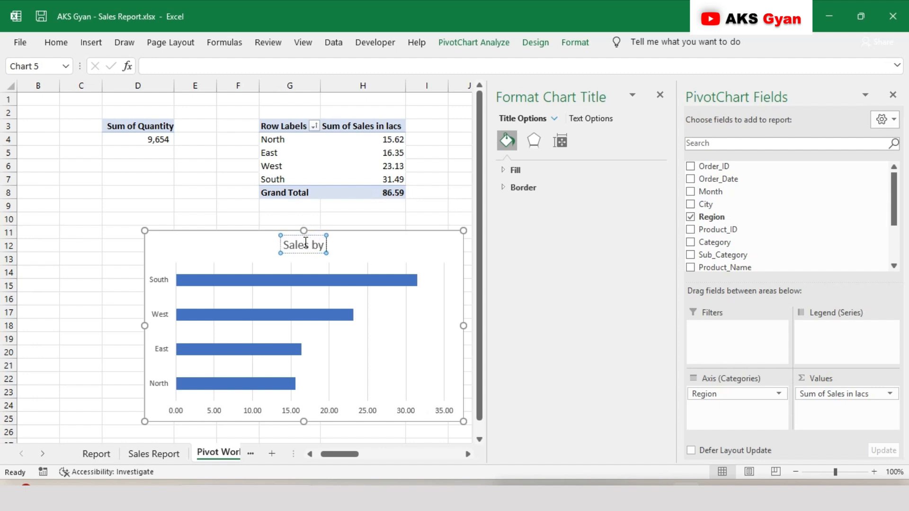
type(" Region")
key("ctrl+a")
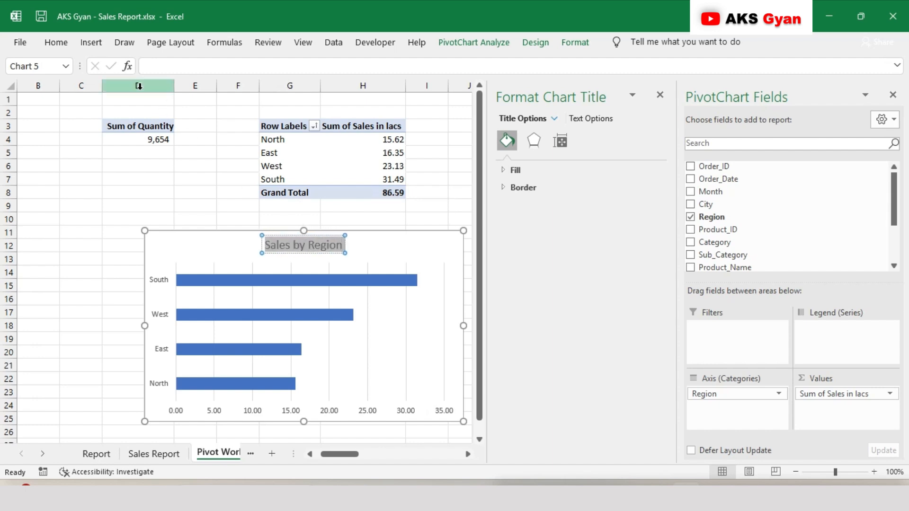
left_click(55, 42)
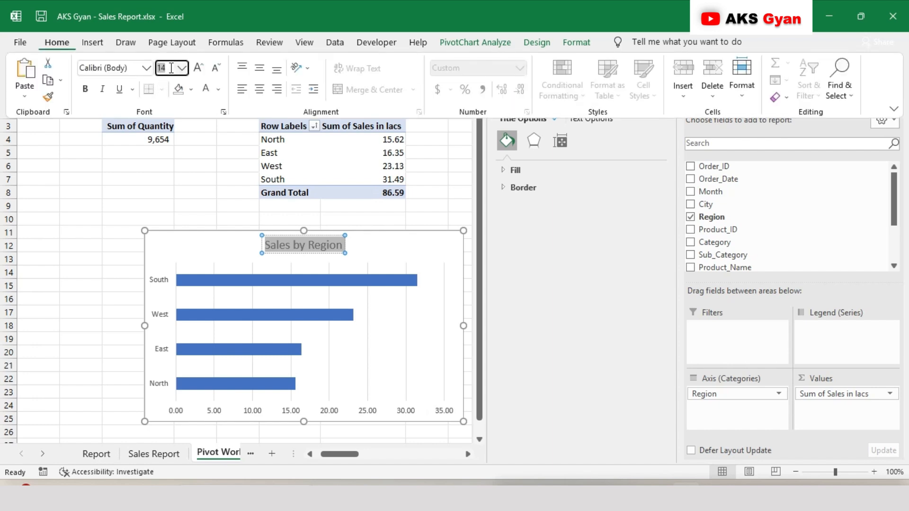
left_click(159, 67)
type("9")
key("Return")
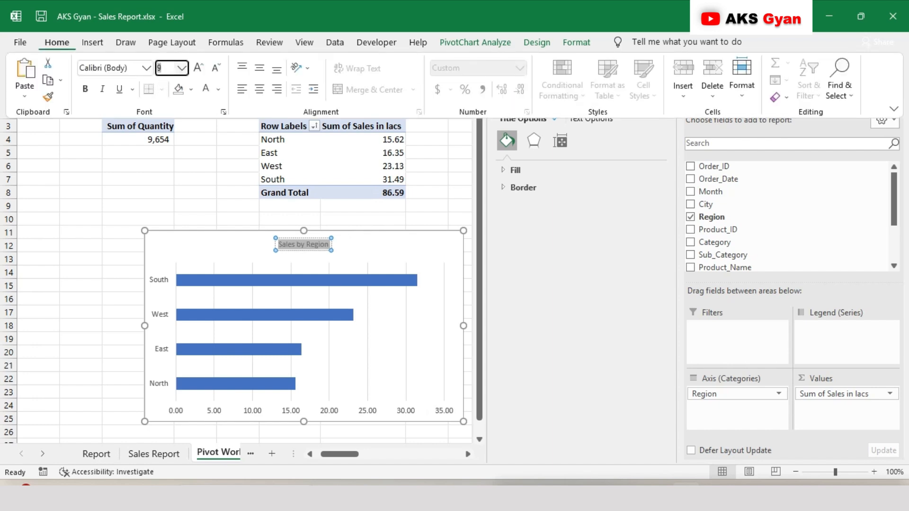
left_click(219, 89)
left_click(220, 138)
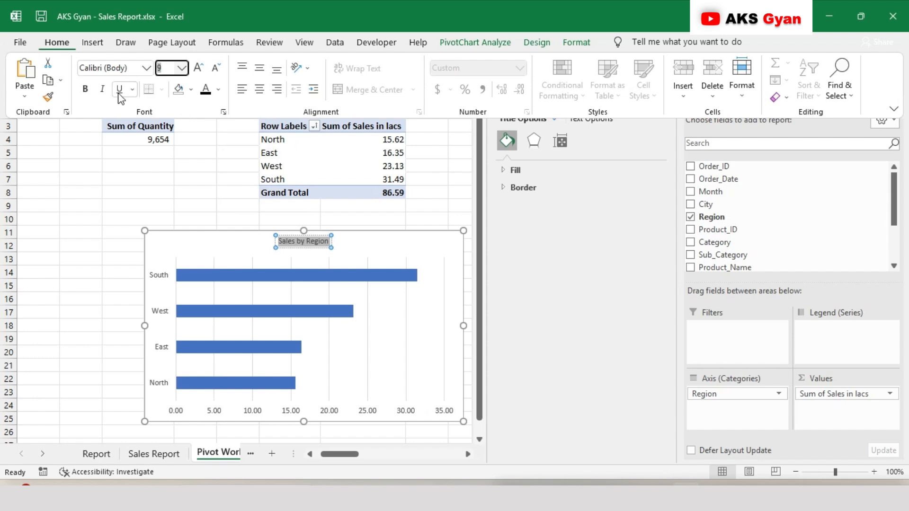
left_click(90, 94)
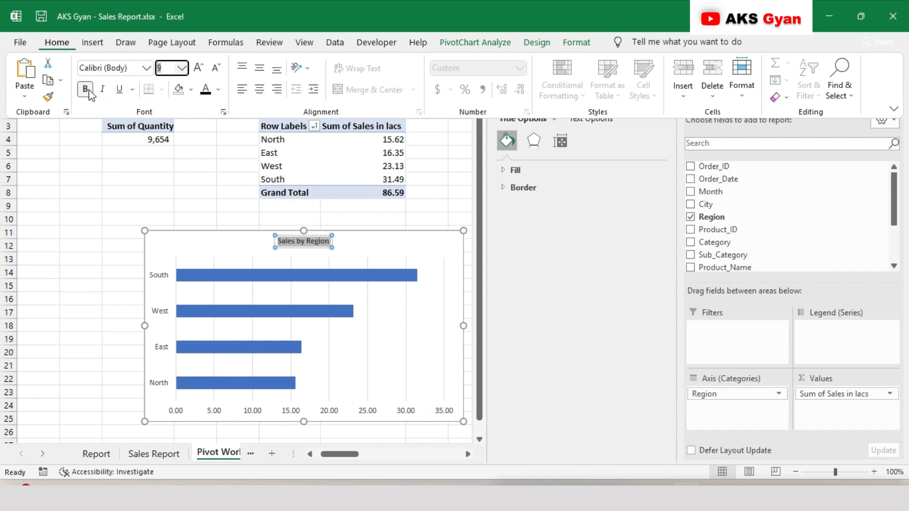
Cut the Sales by Region chart from the Pivot Working sheet and paste it into the Sales Report sheet
left_click(220, 225)
left_click(219, 201)
left_click(261, 236)
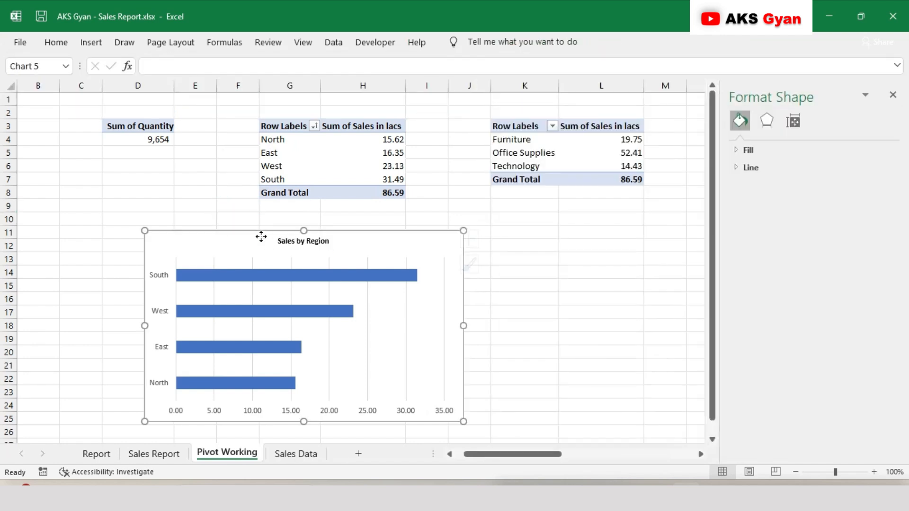
key("Delete")
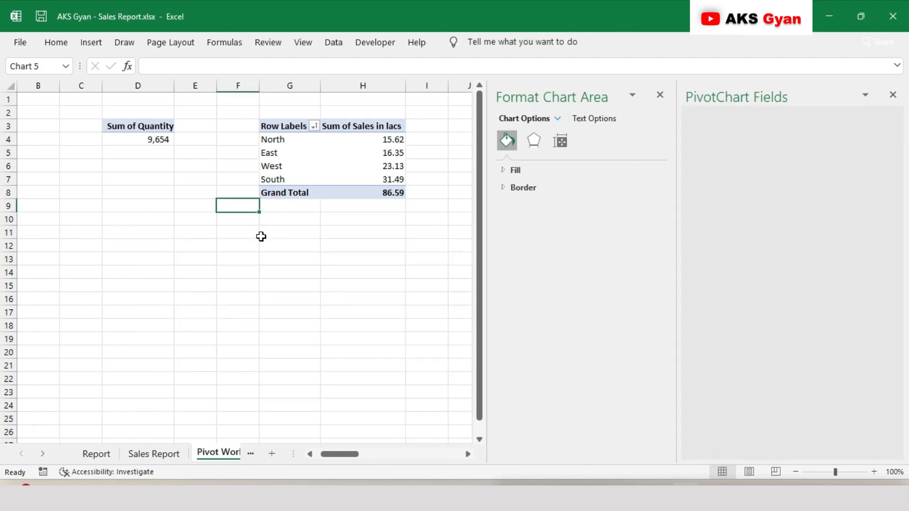
left_click(150, 453)
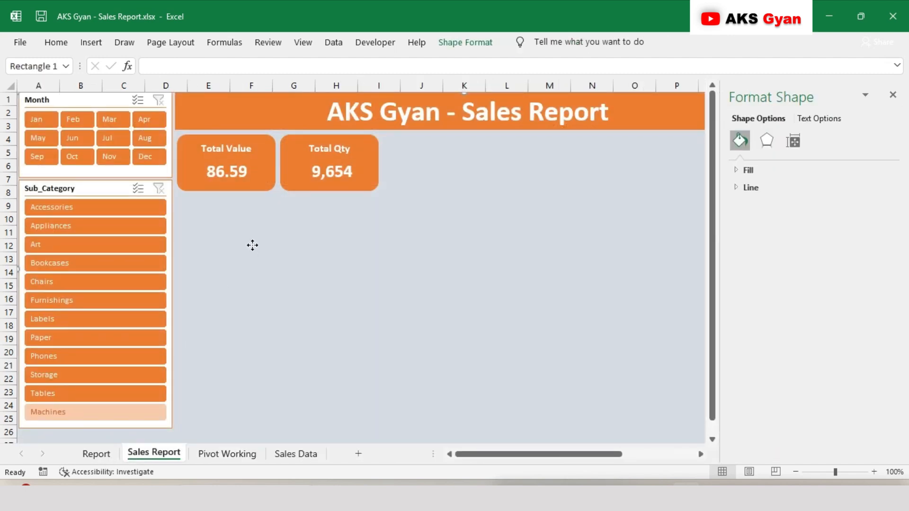
key("ctrl+v")
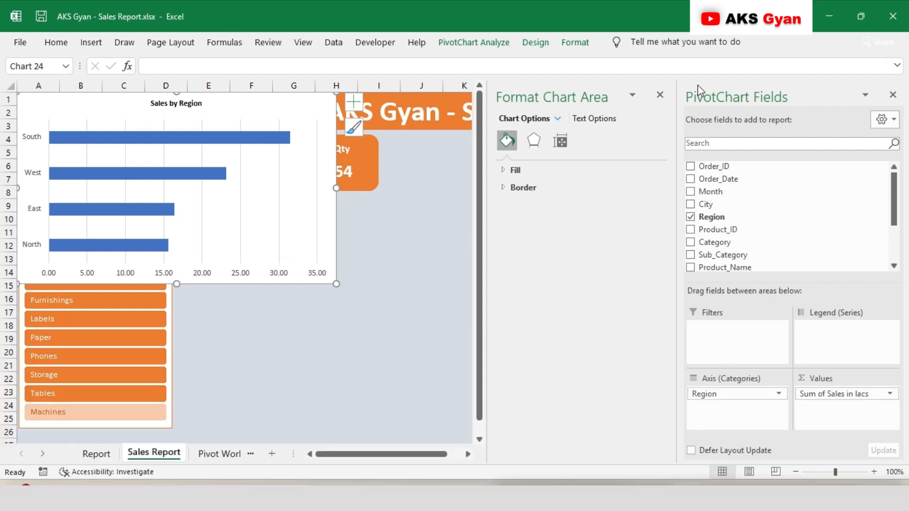
Close the chart formatting and field panes and place the chart beneath the Total Value and Total Qty cards
left_click(660, 95)
left_click(892, 95)
left_click_drag(335, 225, 501, 327)
Recolour the bars of the Sales by Region chart with an orange fill and a matching orange outline
right_click(423, 246)
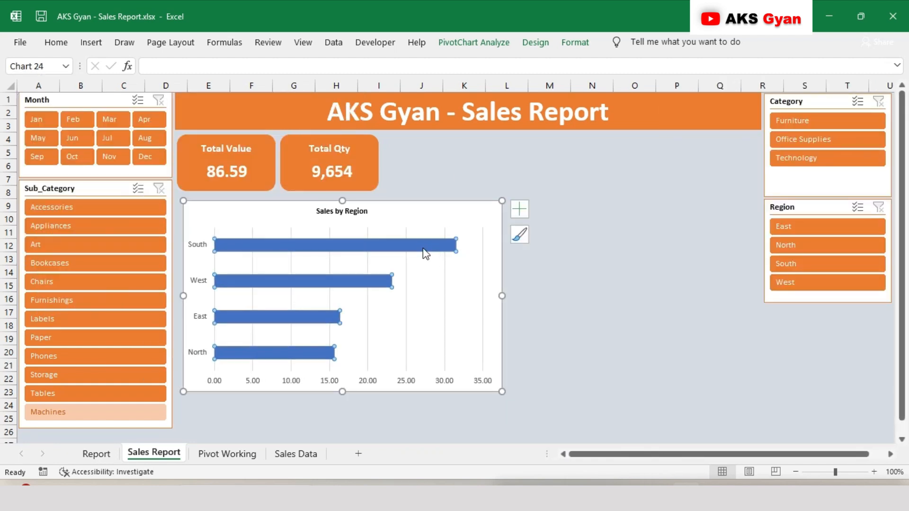
left_click(439, 214)
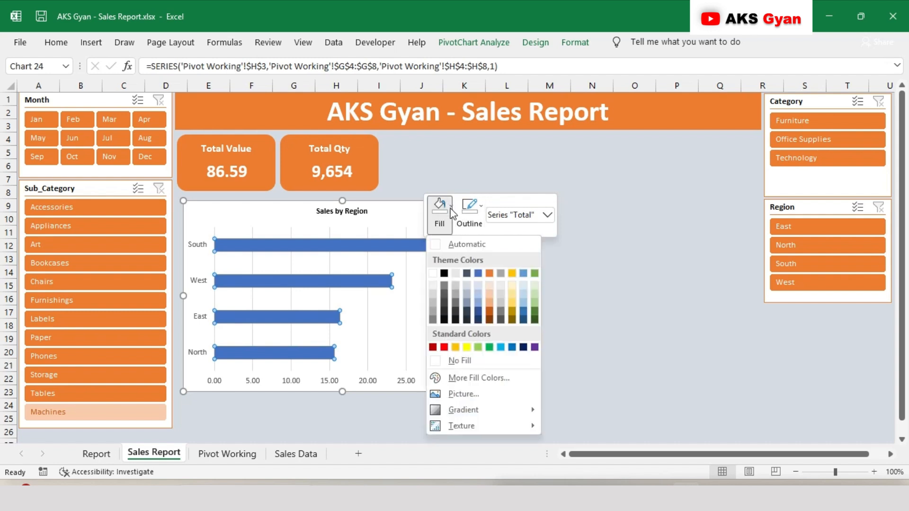
left_click(489, 273)
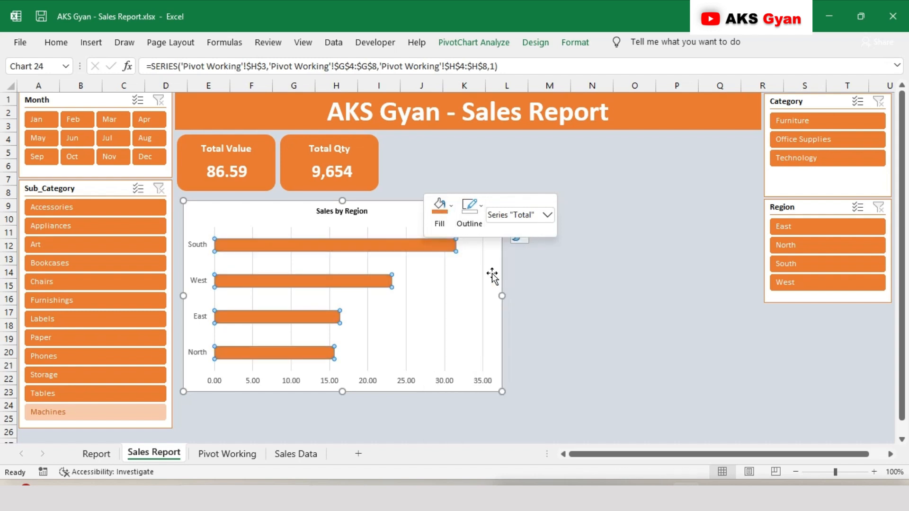
left_click(471, 214)
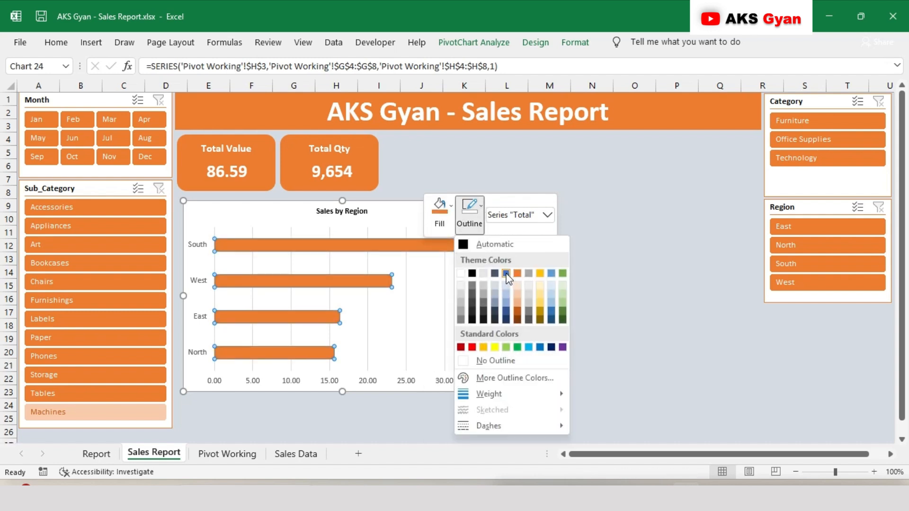
left_click(516, 274)
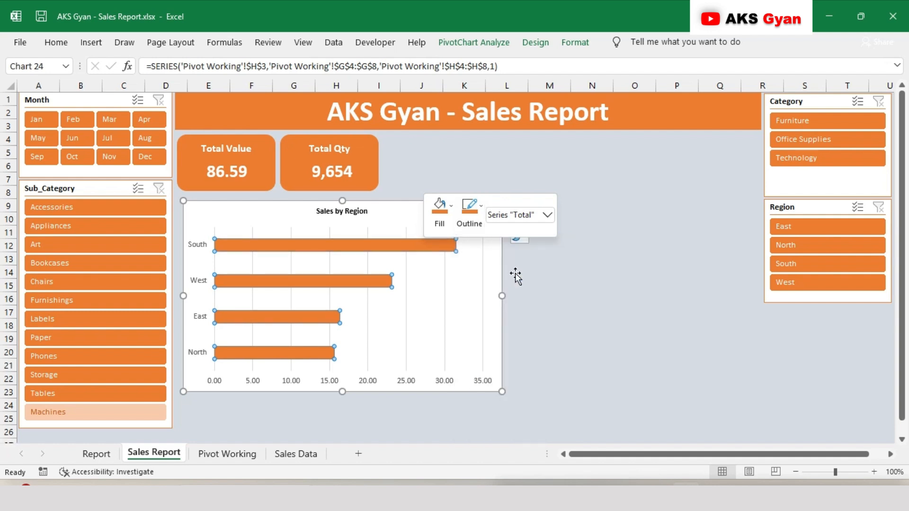
Set the gap width of the chart's bar series to 70%
right_click(393, 247)
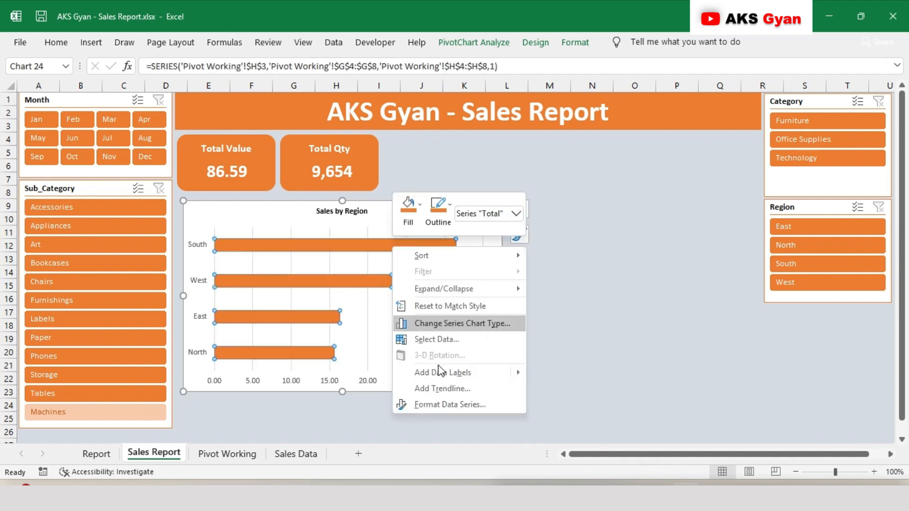
left_click(447, 404)
left_click_drag(867, 255, 831, 269)
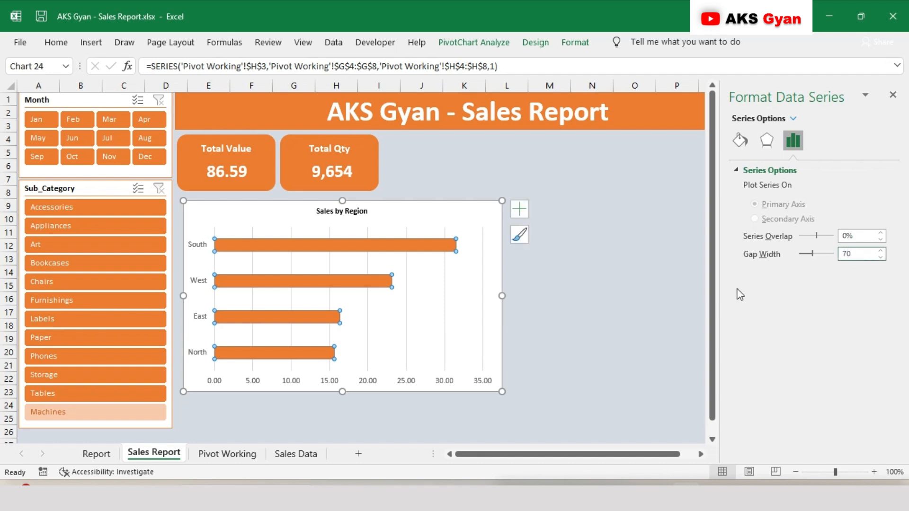
left_click(598, 292)
Resize the Sales by Region chart to a height of 1.67" and a width of 3.15"
left_click(352, 215)
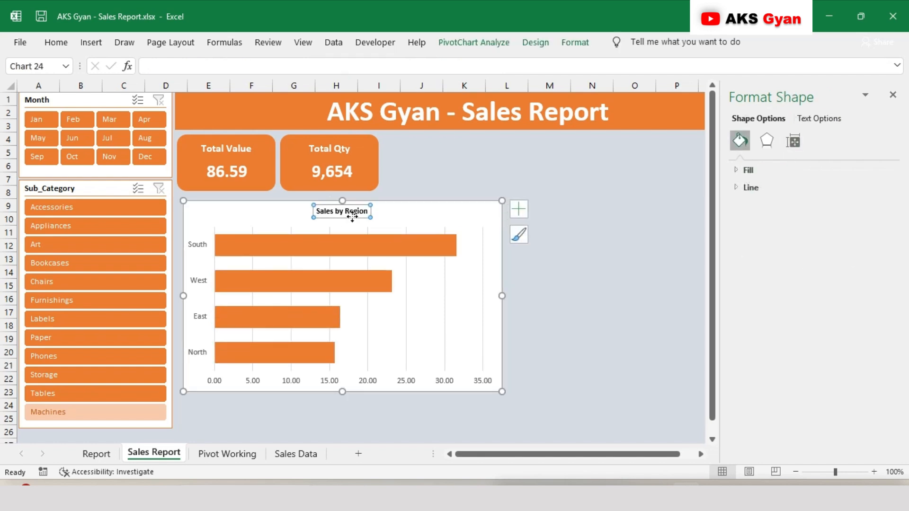
left_click(441, 285)
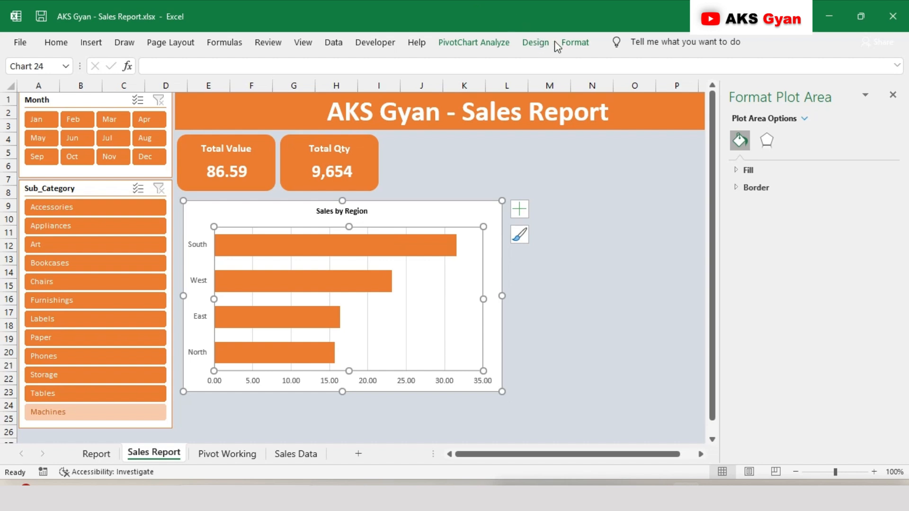
left_click(584, 44)
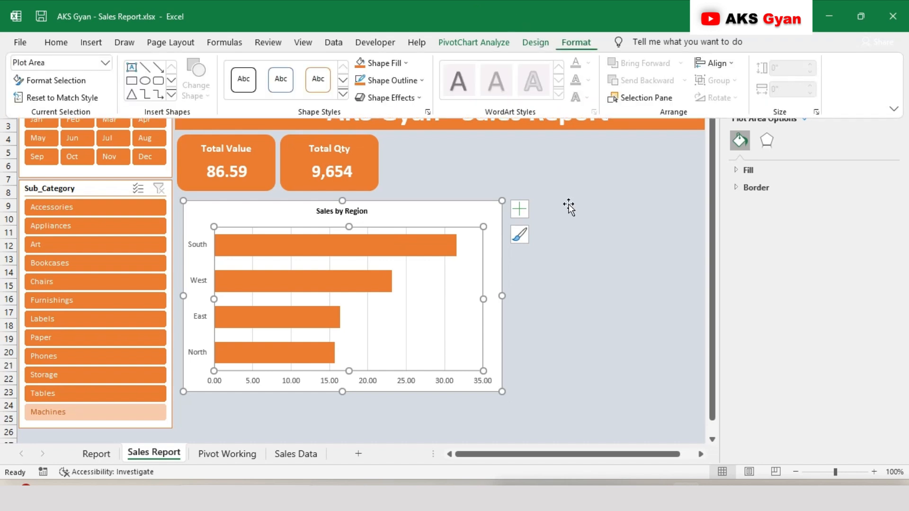
left_click(472, 214)
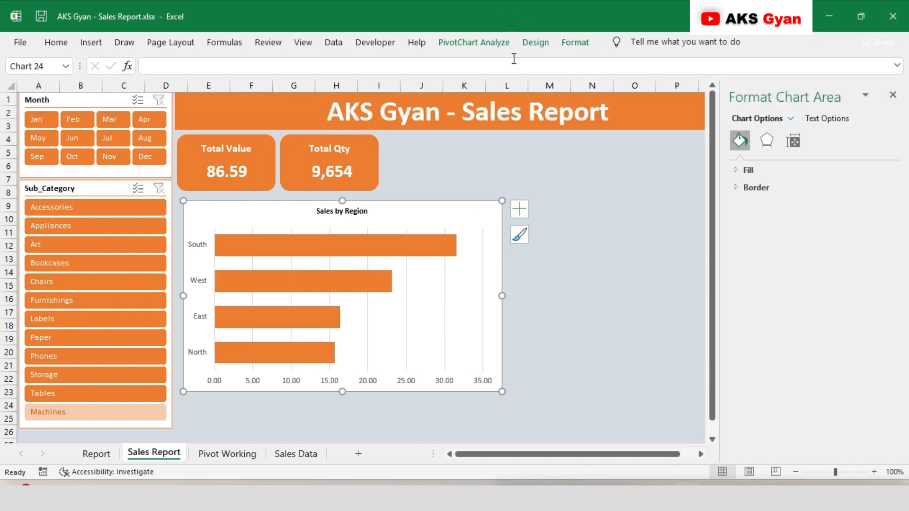
left_click(578, 43)
left_click(795, 68)
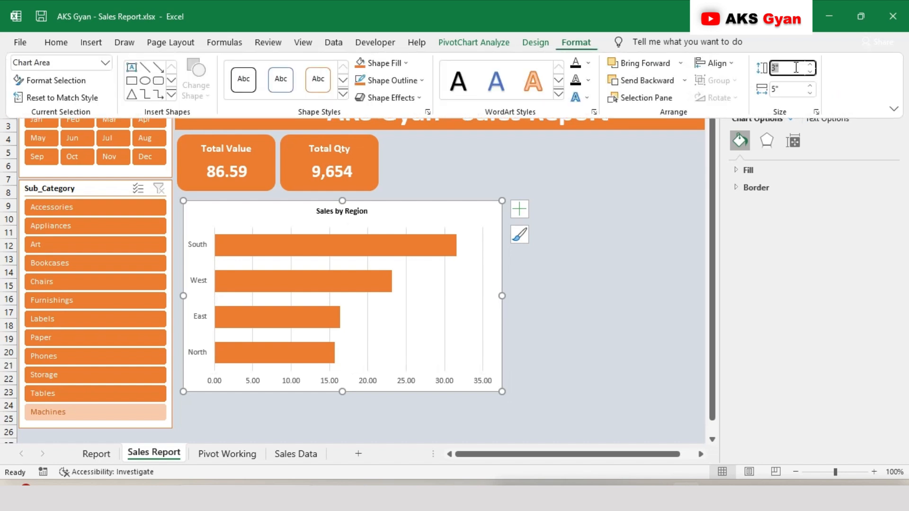
type("1.67")
key("Return")
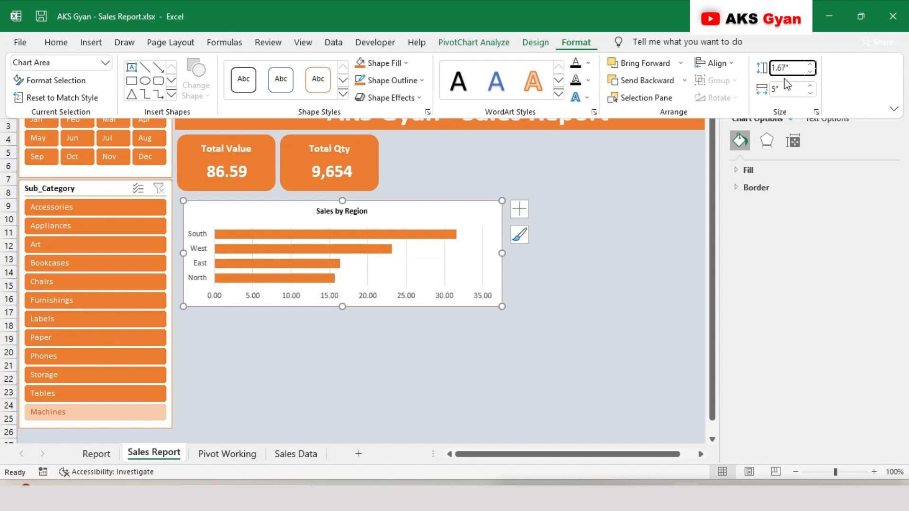
left_click(792, 91)
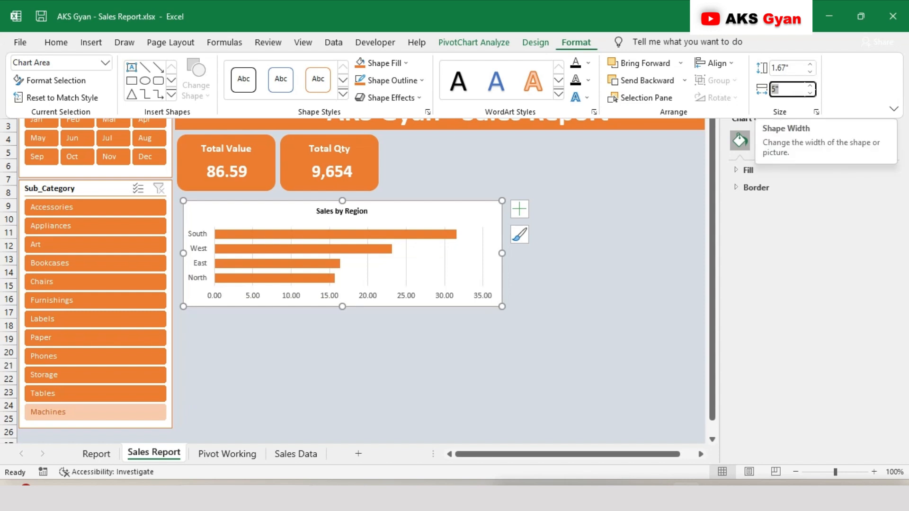
type("3.1")
key("Return")
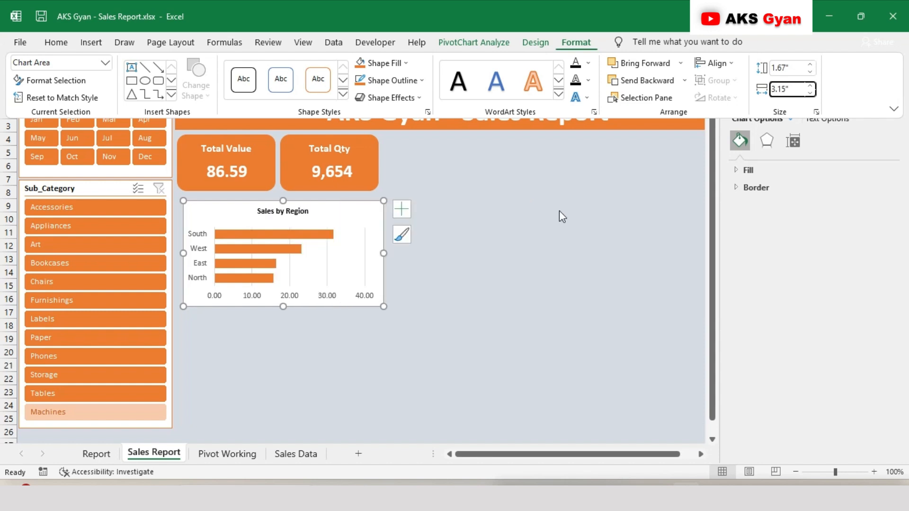
Align the Sales by Region chart directly under the two cards and give the chart area an orange outline
left_click_drag(355, 207, 350, 200)
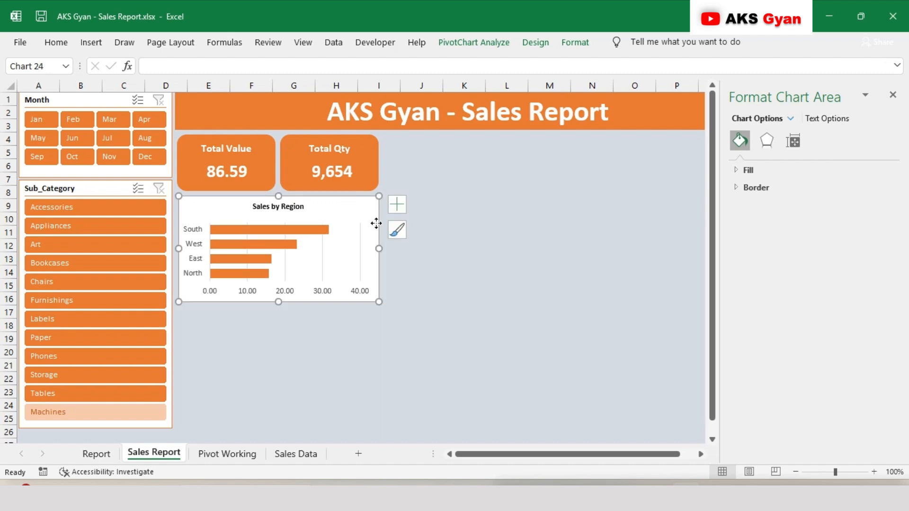
left_click(575, 42)
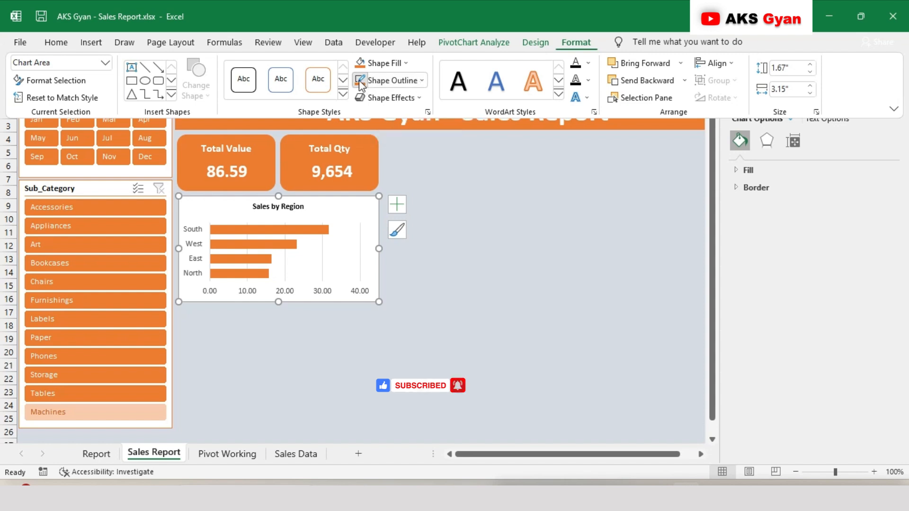
left_click(474, 256)
left_click(475, 256)
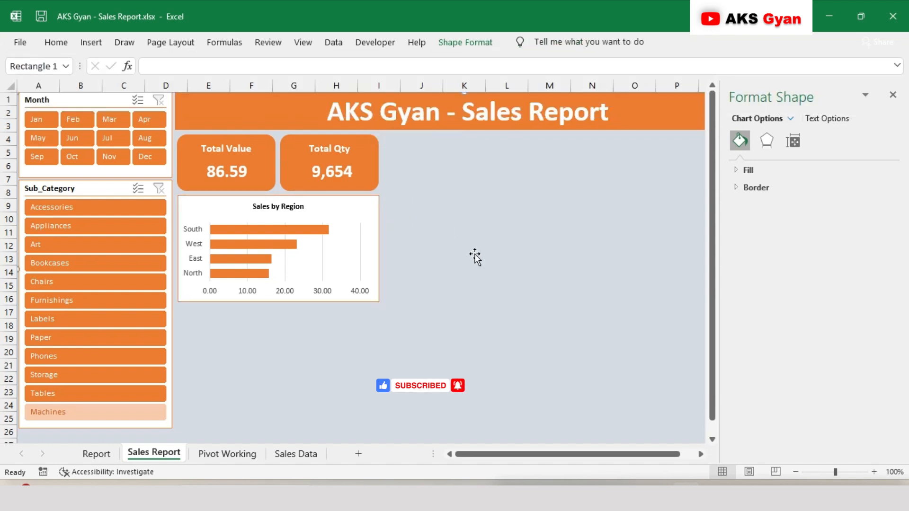
Insert a pie chart on the Pivot Working sheet from the pivot table that lists Furniture, Office Supplies and Technology
left_click(229, 459)
scroll(436, 268, "right", 4)
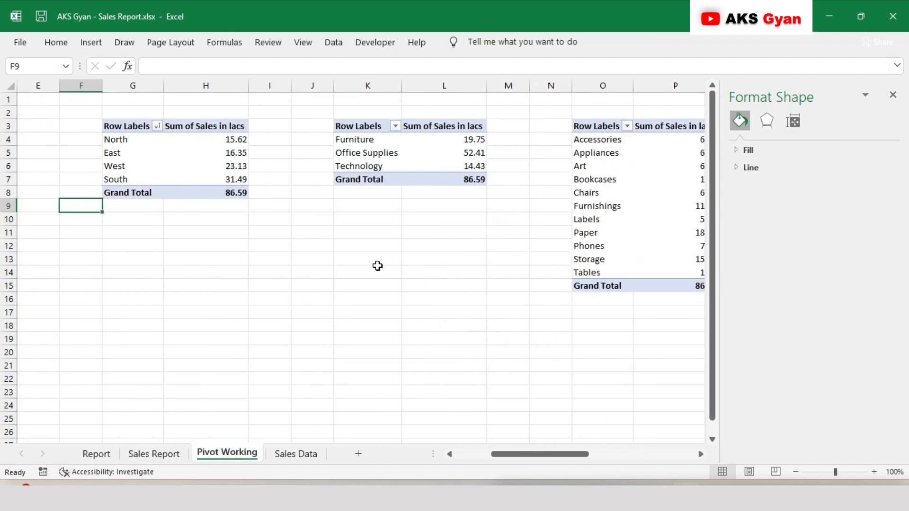
left_click(339, 155)
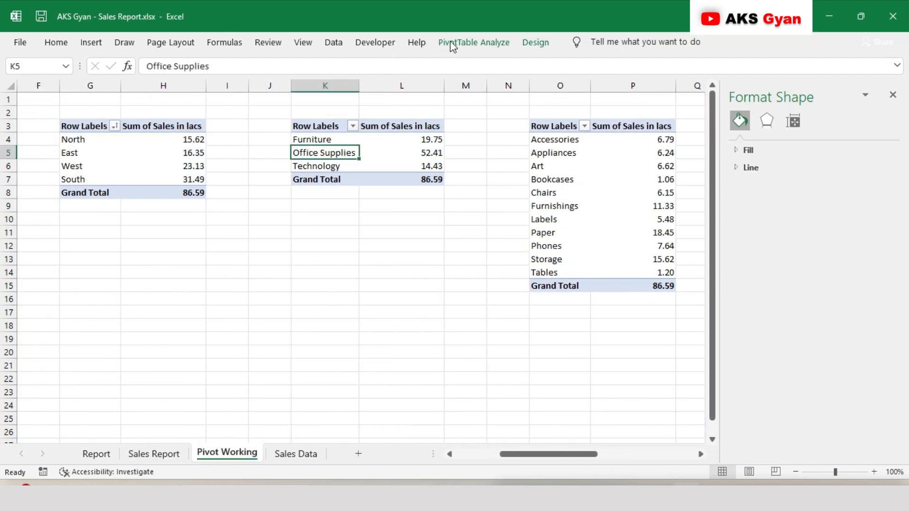
left_click(453, 44)
left_click(703, 84)
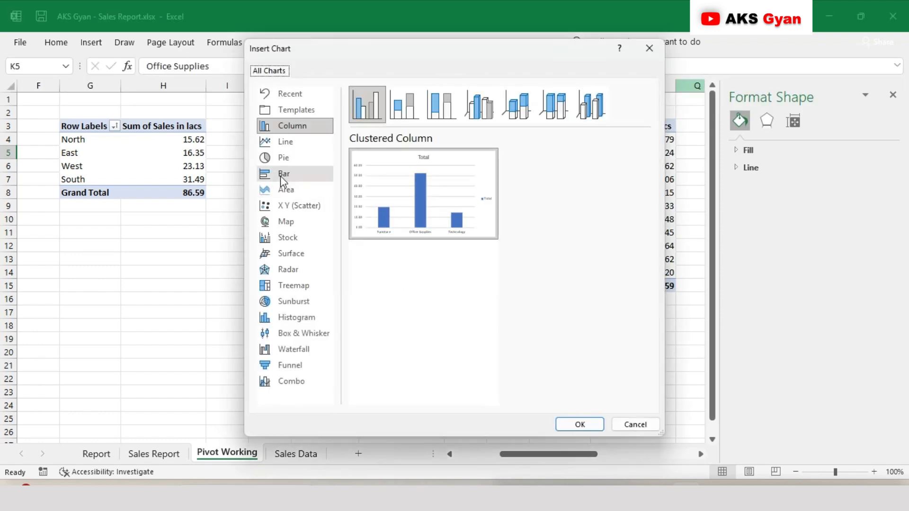
left_click(282, 160)
left_click(580, 425)
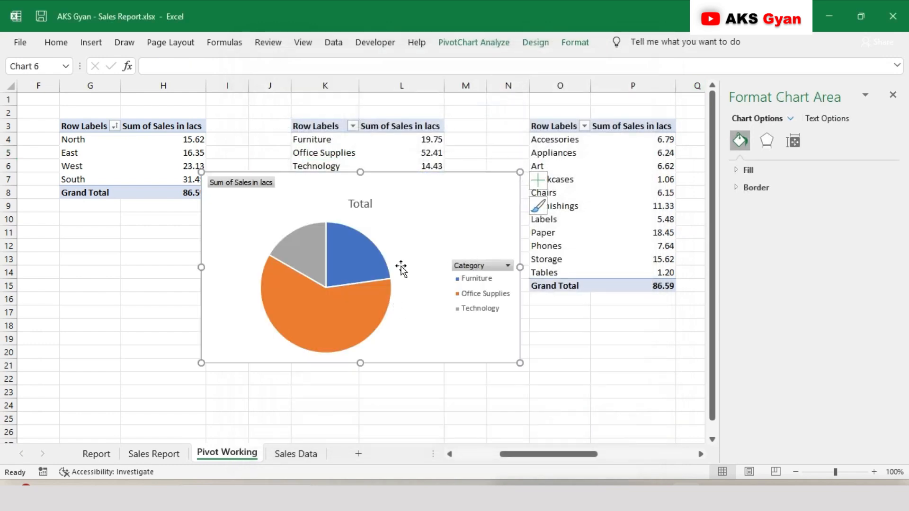
Hide all field buttons on the pie chart and change its title to "Sales by Category"
right_click(259, 190)
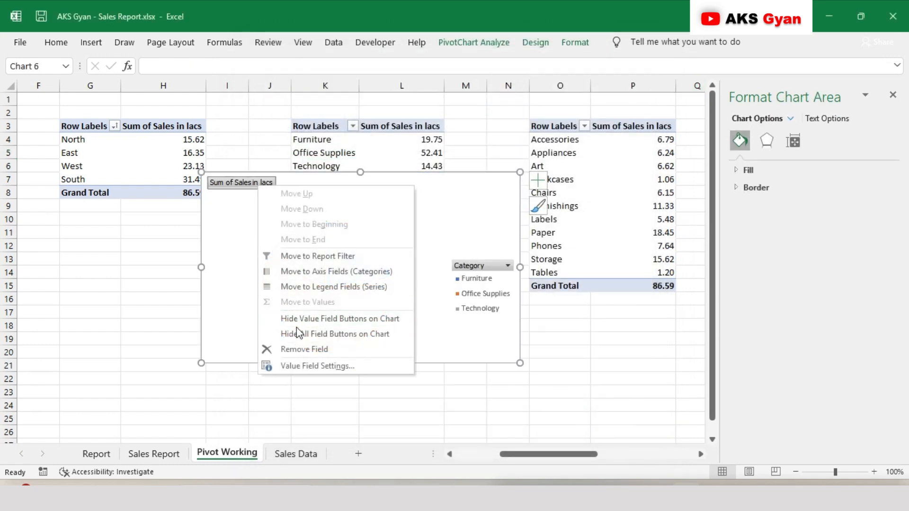
left_click(307, 389)
left_click(361, 186)
left_click(363, 185)
double_click(362, 186)
type("Sales by")
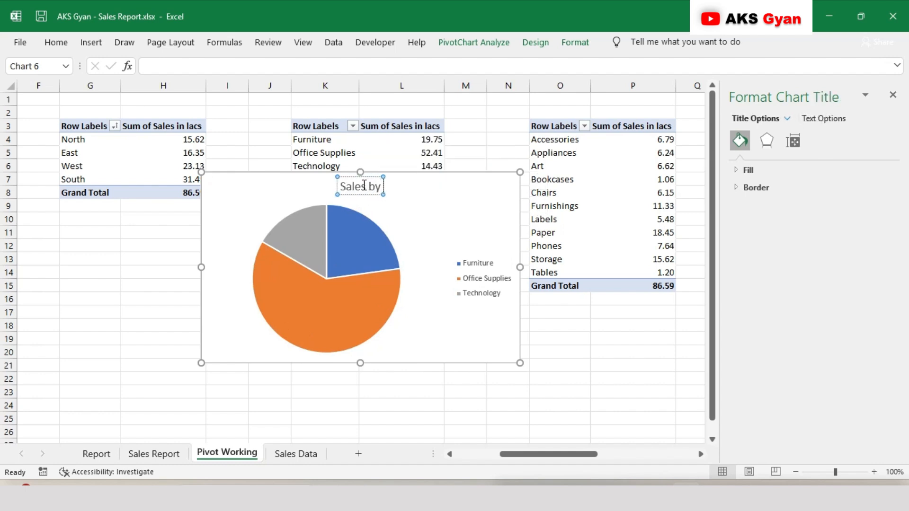
type(" Category")
Place the legend of the Sales by Category pie chart at the bottom of the chart
left_click(477, 276)
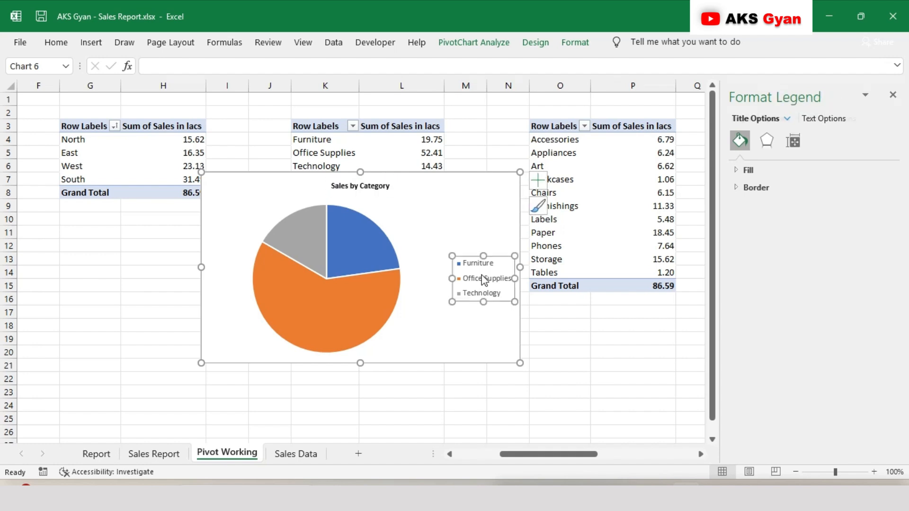
left_click(538, 179)
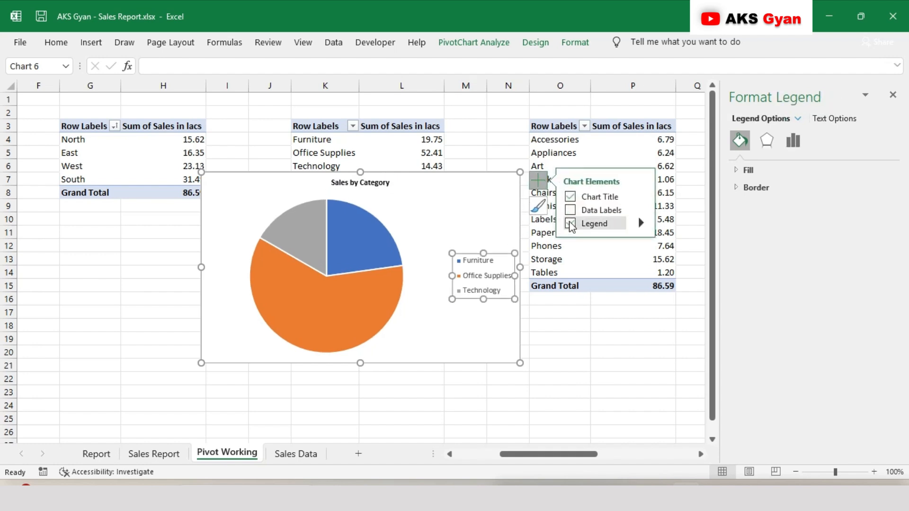
left_click(641, 227)
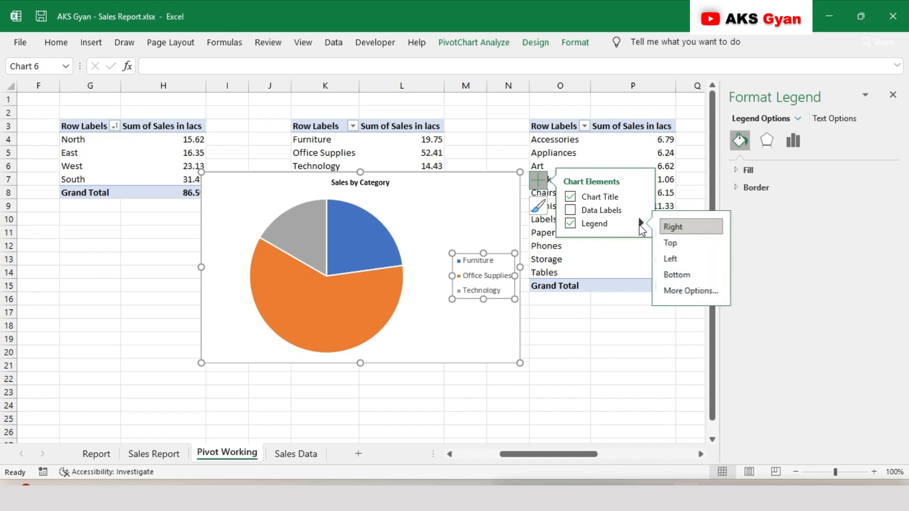
left_click(678, 275)
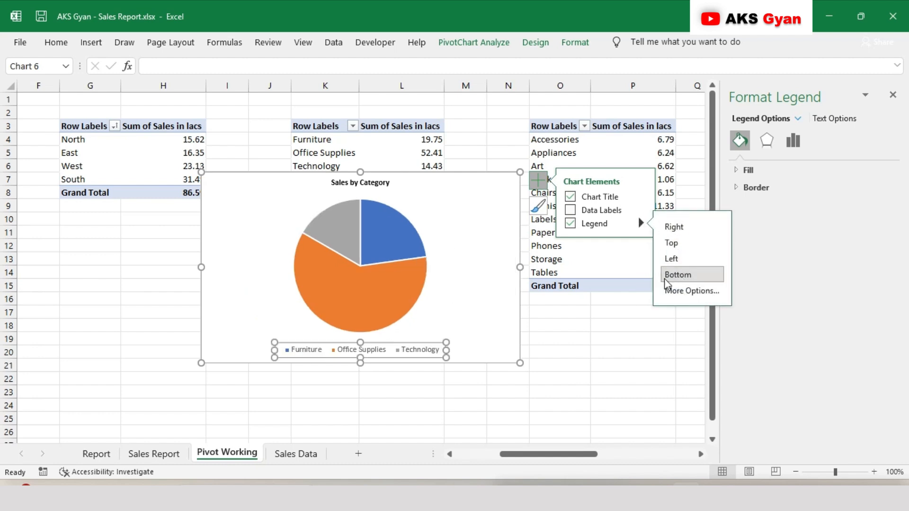
left_click(545, 326)
Cut the pie chart from the Pivot Working sheet and paste it into the Sales Report sheet below the Sales by Region chart
left_click(516, 198)
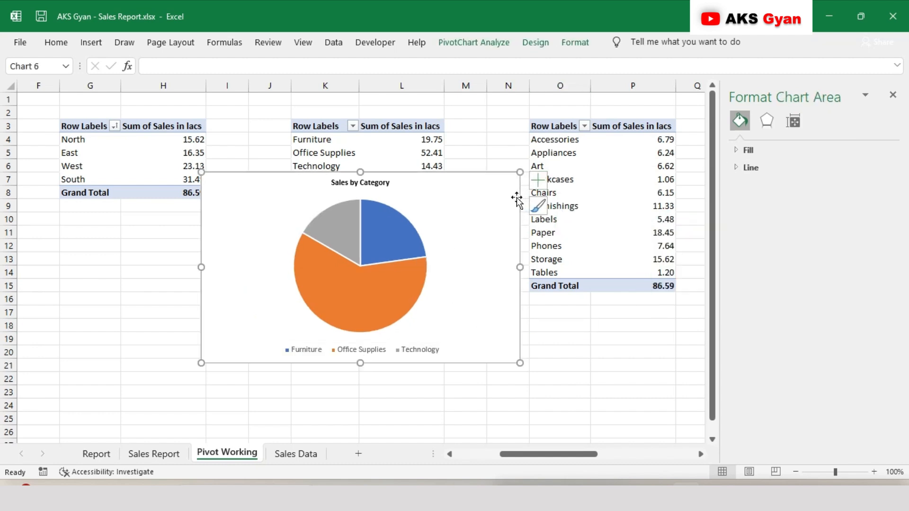
key("ctrl+x")
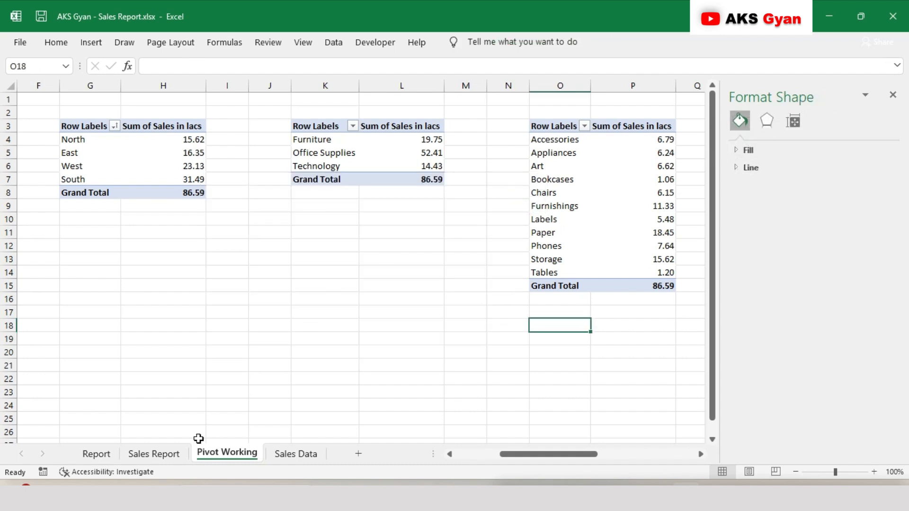
left_click(168, 455)
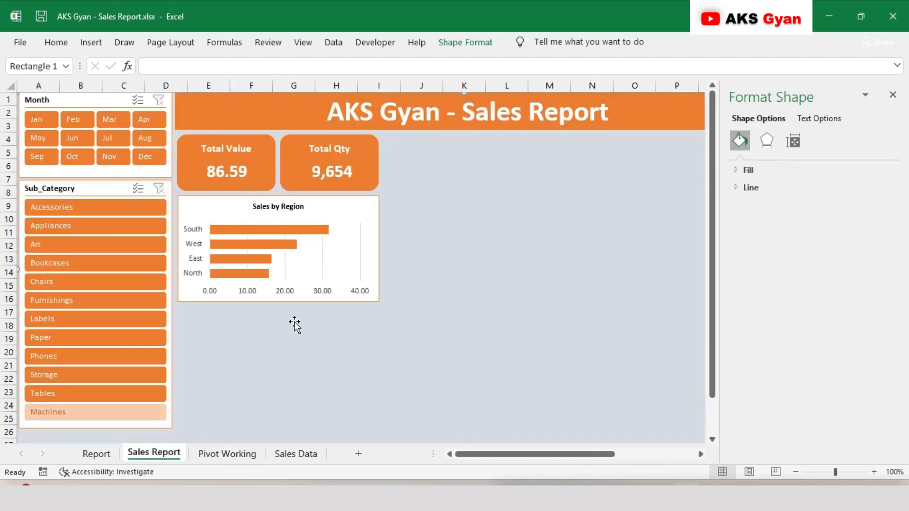
left_click(892, 95)
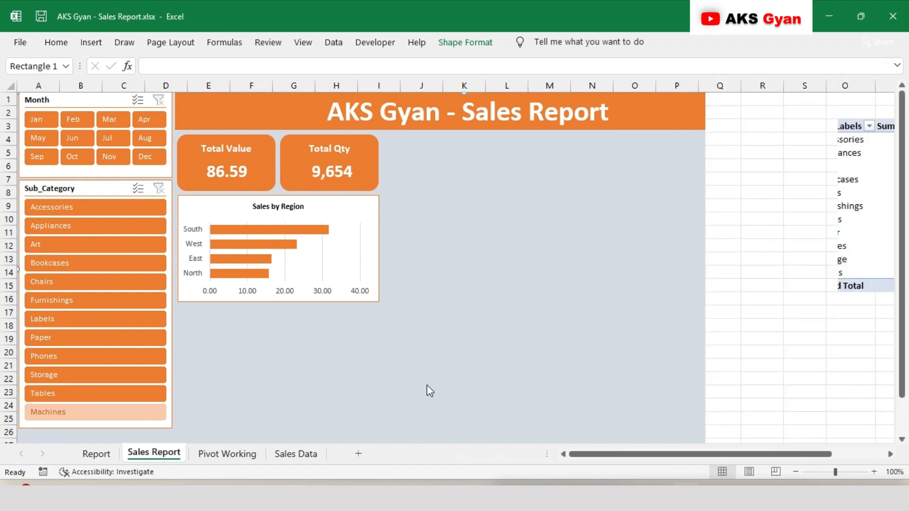
key("ctrl+v")
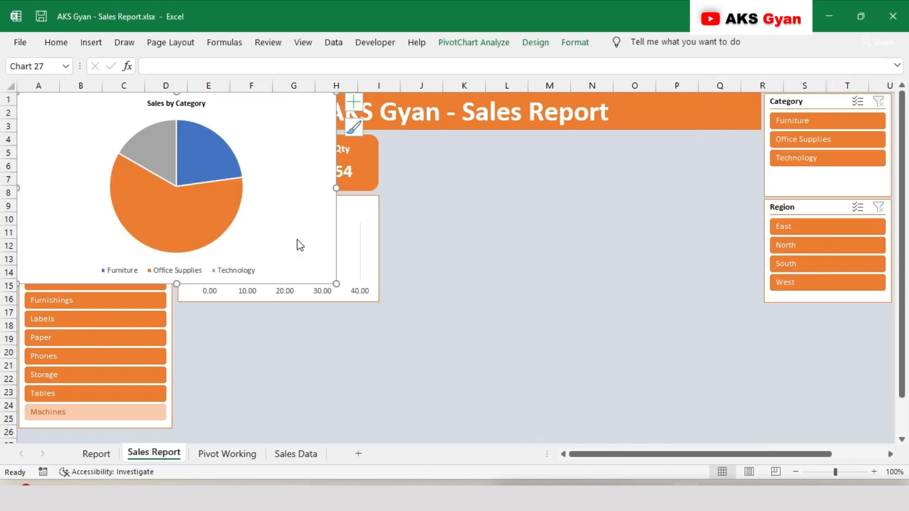
left_click_drag(294, 106, 424, 282)
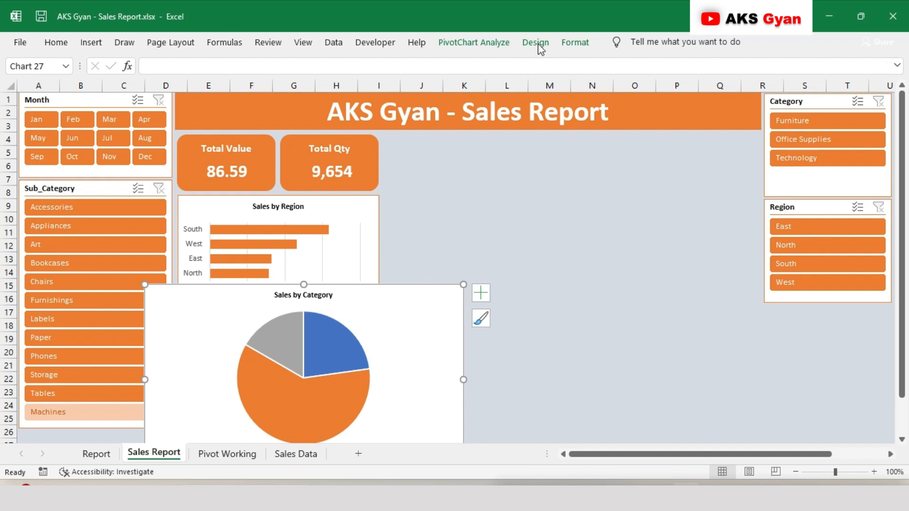
Resize the Sales by Category chart to a height of 1.92" and a width of 3.15"
left_click(581, 47)
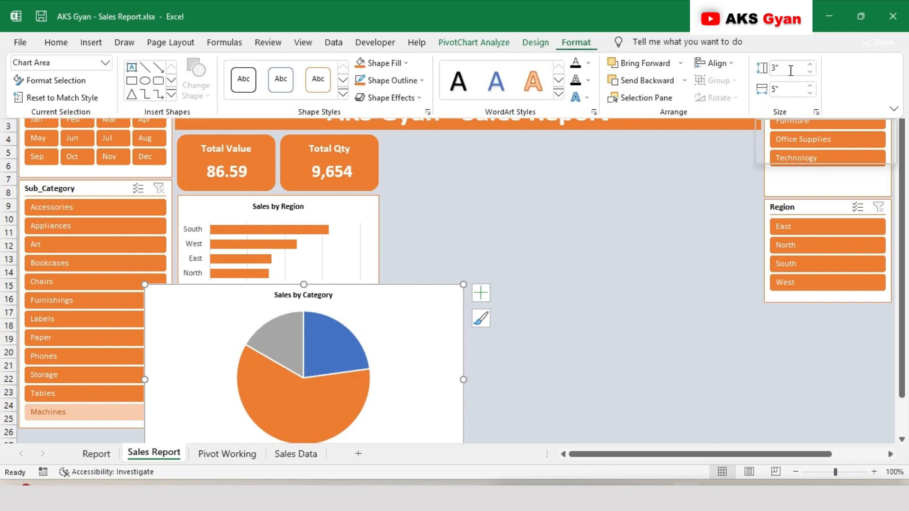
left_click(791, 70)
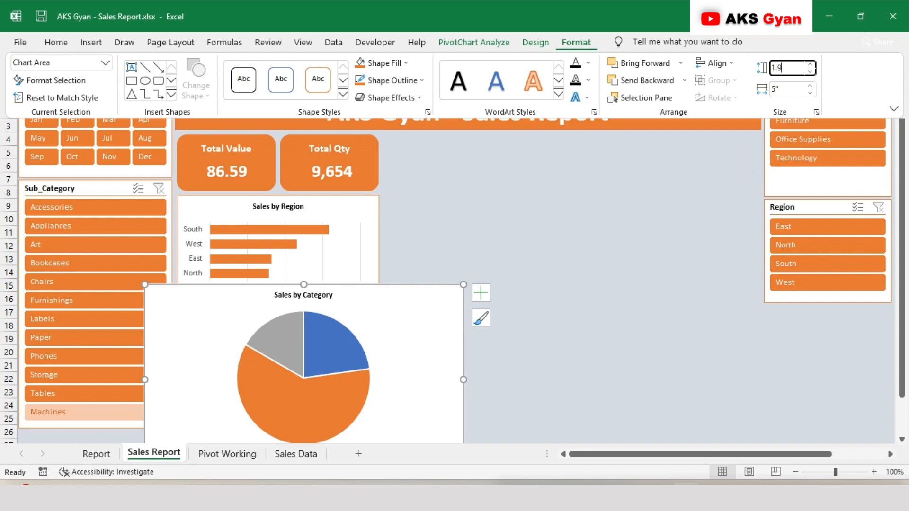
type("1.92\"")
key("Return")
left_click(787, 89)
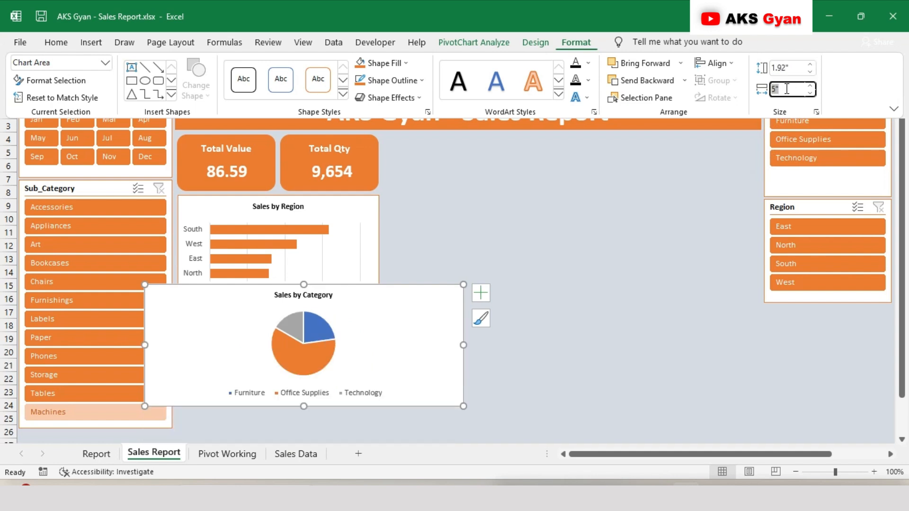
type("3.15\"")
key("Return")
Align the Sales by Category chart directly under the Sales by Region chart and give it an orange outline
left_click_drag(340, 313, 376, 349)
left_click(570, 47)
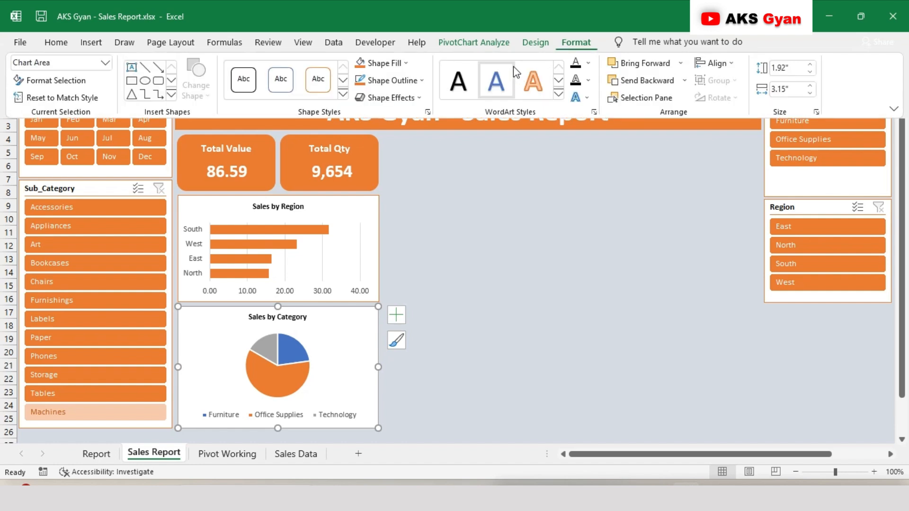
left_click(457, 232)
left_click(457, 232)
Shift the Sales by Category chart title slightly upward to make room above the pie
left_click(308, 367)
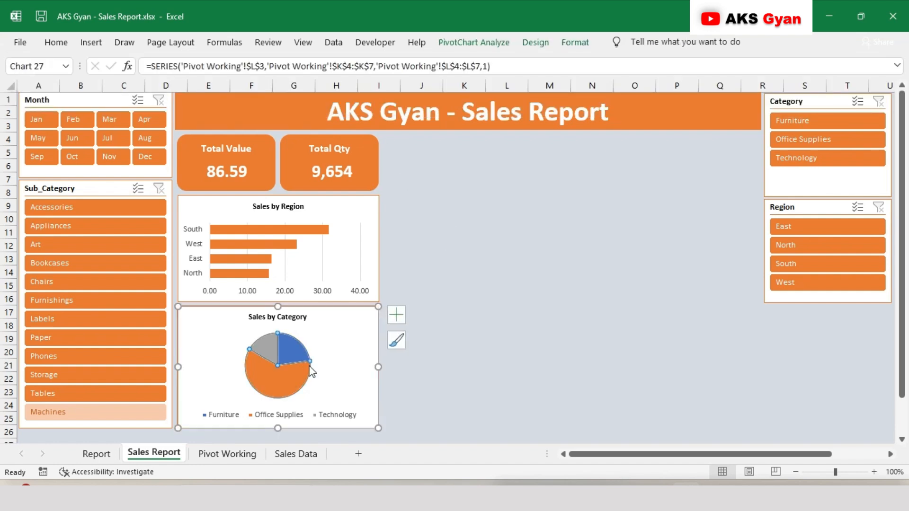
left_click(314, 332)
left_click(300, 339)
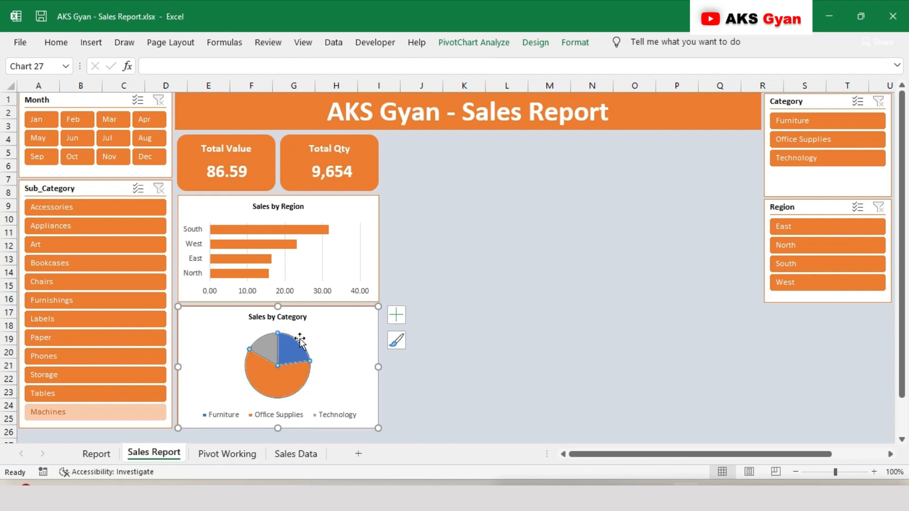
left_click(296, 315)
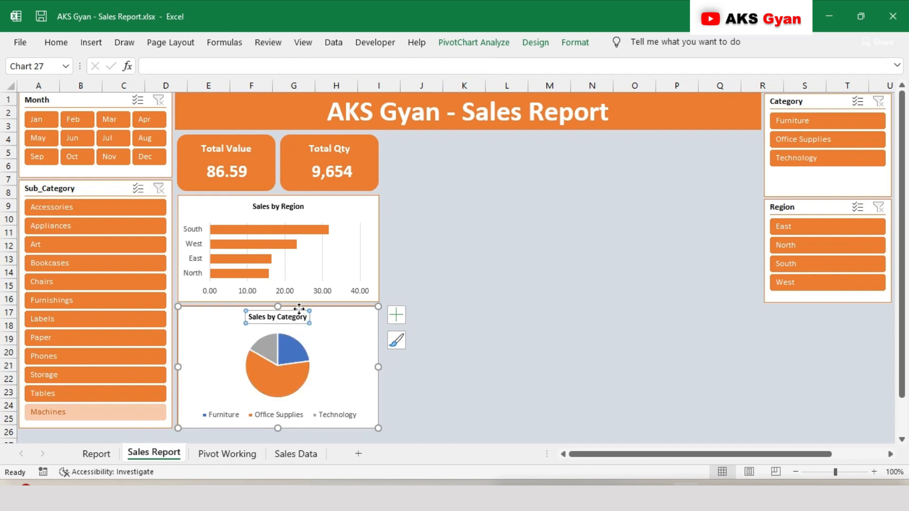
left_click_drag(299, 308, 299, 305)
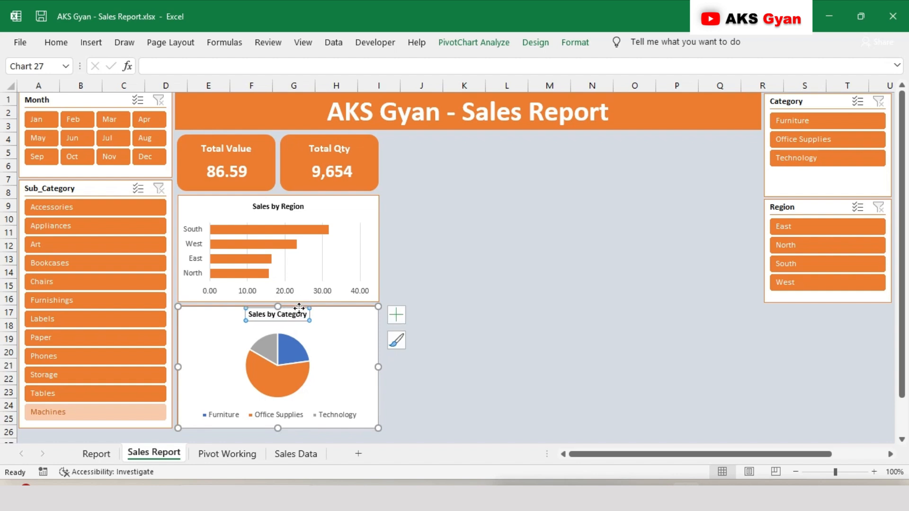
Stretch the plot area of the Sales by Region chart upward to just below its title
left_click(276, 197)
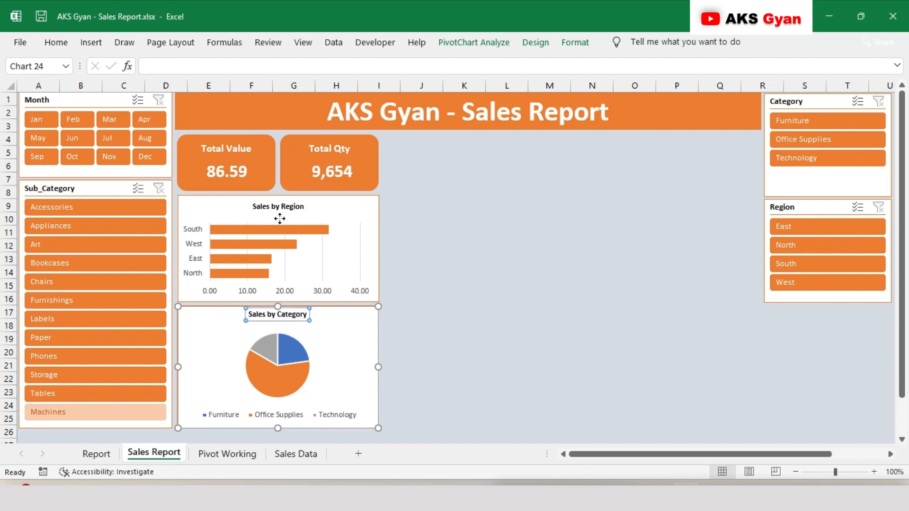
left_click(325, 230)
left_click(320, 270)
left_click_drag(282, 221, 282, 213)
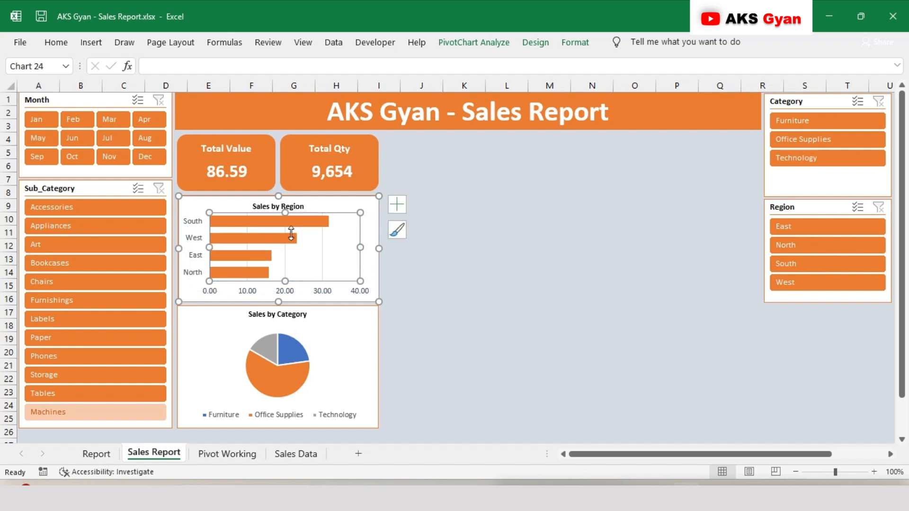
Add data labels to the bars of the Sales by Region chart and make them bold
right_click(325, 228)
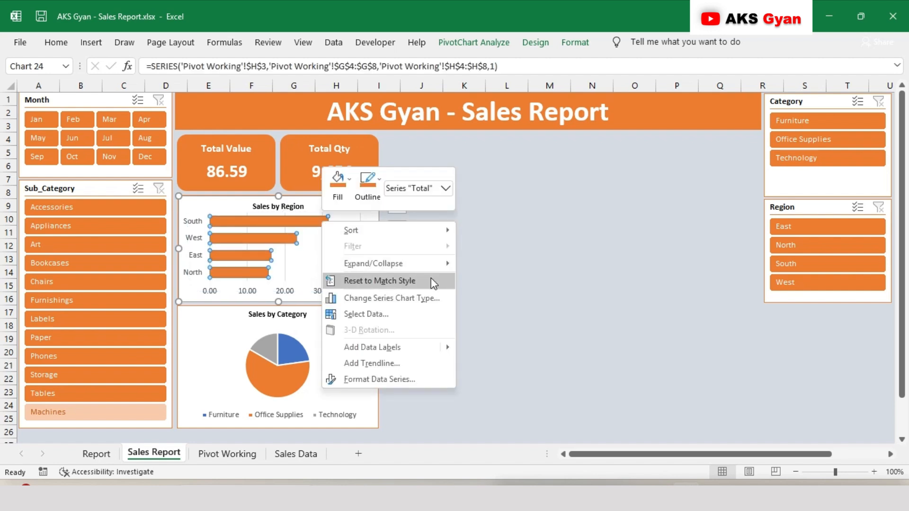
left_click(471, 349)
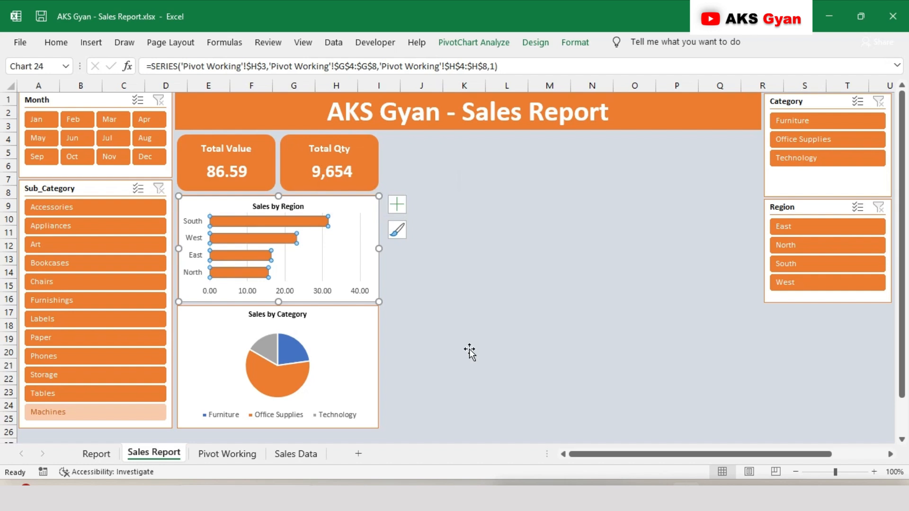
left_click(346, 226)
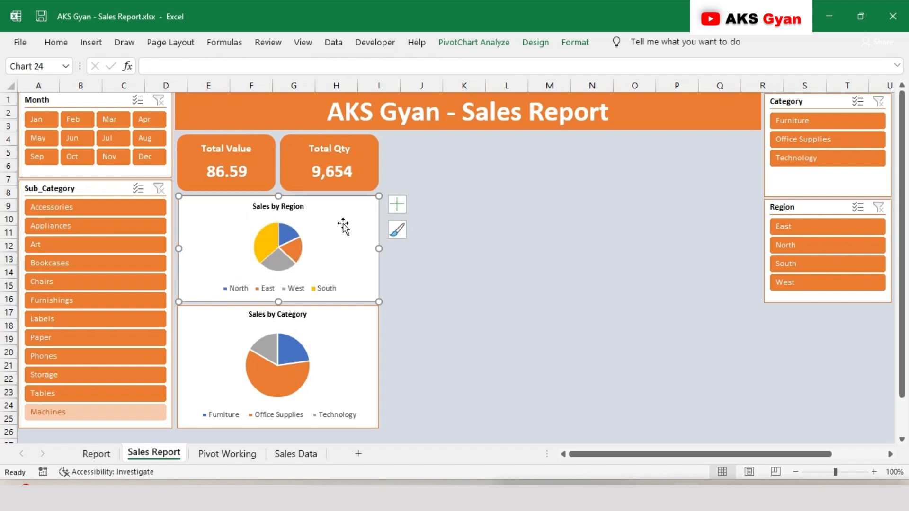
key("ctrl+z")
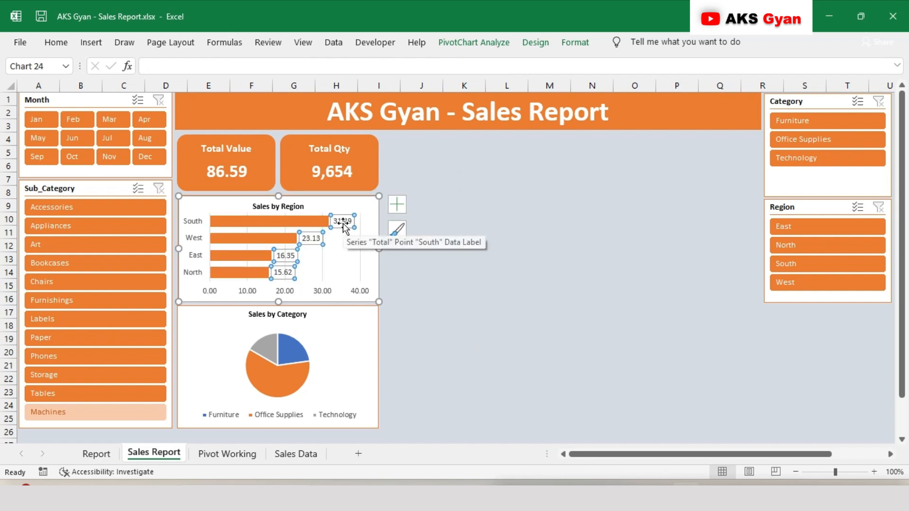
Fill the data labels of the Sales by Region chart with a light orange color
right_click(343, 226)
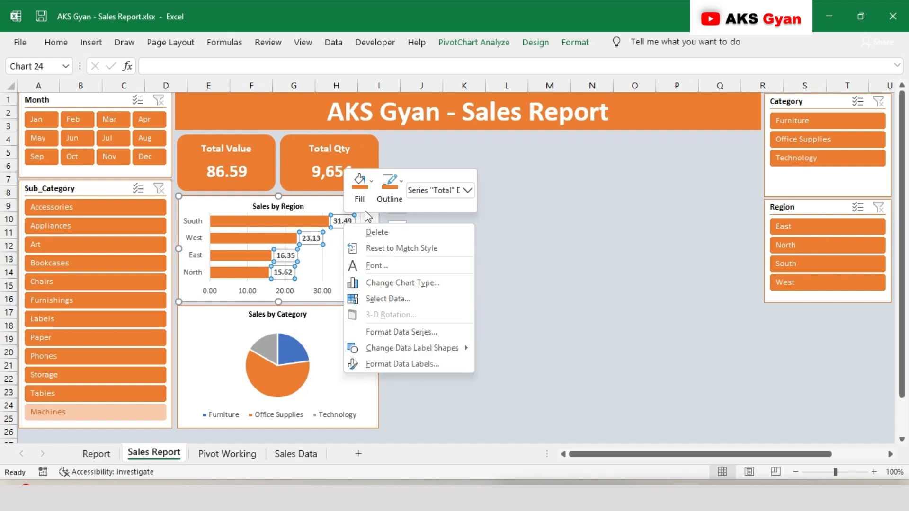
left_click(372, 184)
left_click(410, 263)
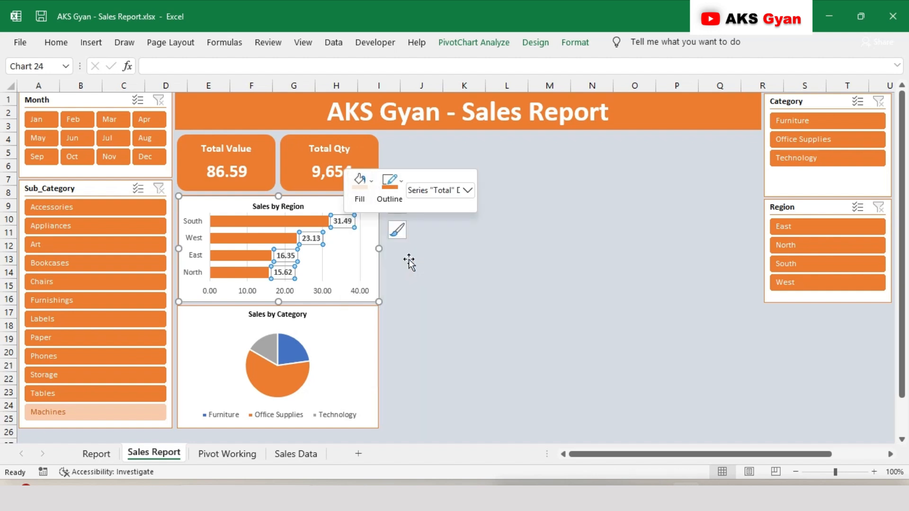
left_click(429, 289)
Enlarge the pie in the Sales by Category chart so it reaches up to just below the title
left_click(303, 339)
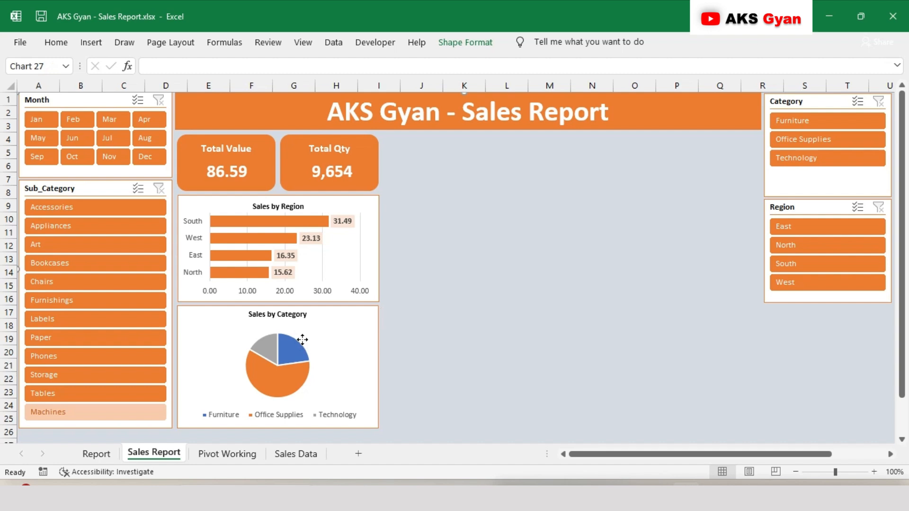
left_click(303, 339)
mouse_move(310, 333)
left_mouse_down()
mouse_move(330, 320)
mouse_move(323, 331)
left_mouse_up()
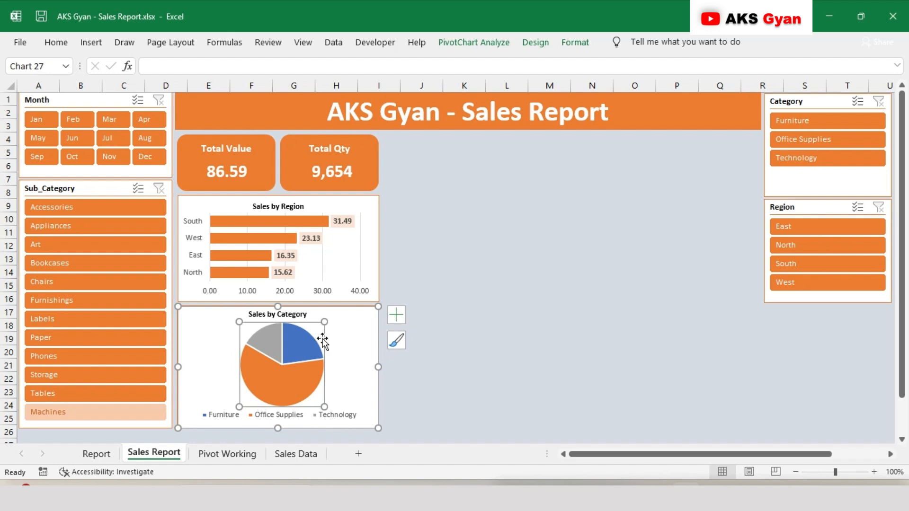
Move the Sales by Category legend slightly lower and make its text bold and one size smaller
left_click(301, 420)
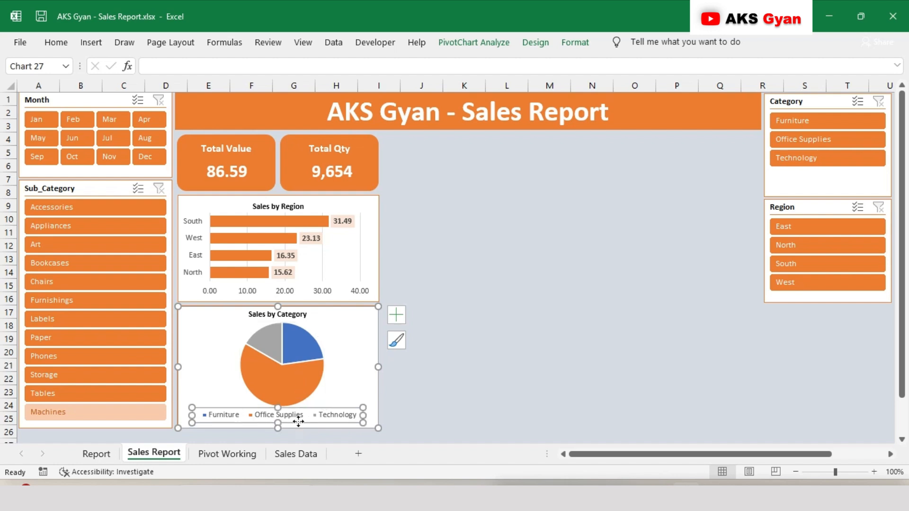
left_click_drag(299, 424, 298, 427)
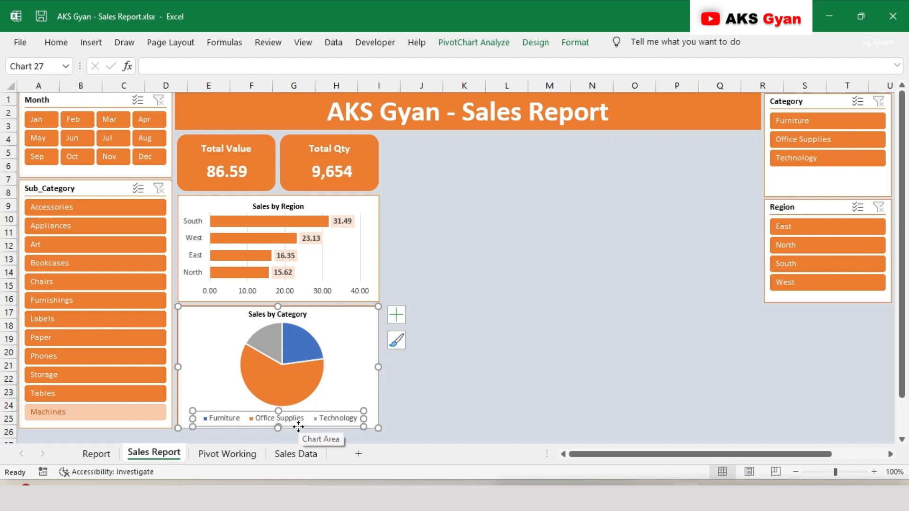
left_click(56, 42)
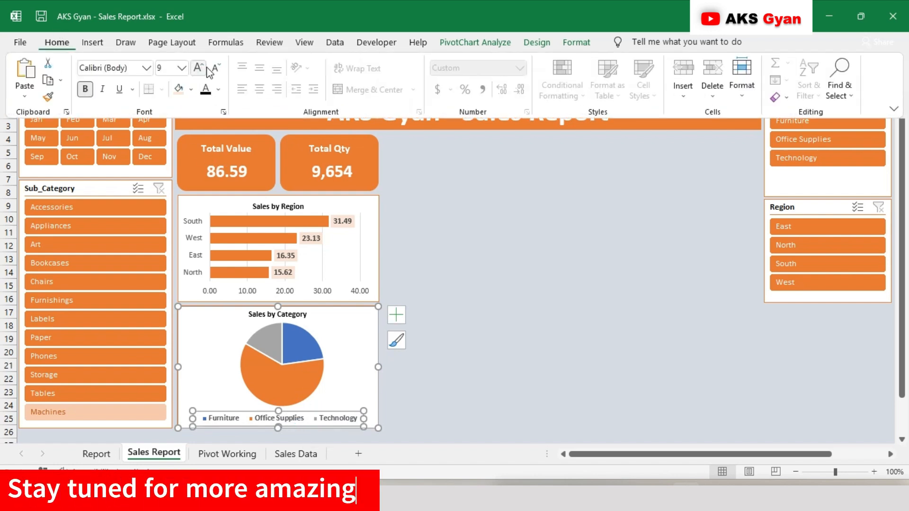
left_click(214, 71)
Extend the pie's plot area down to the legend and center the pie horizontally in the Sales by Category chart
left_click(331, 361)
left_click(323, 337)
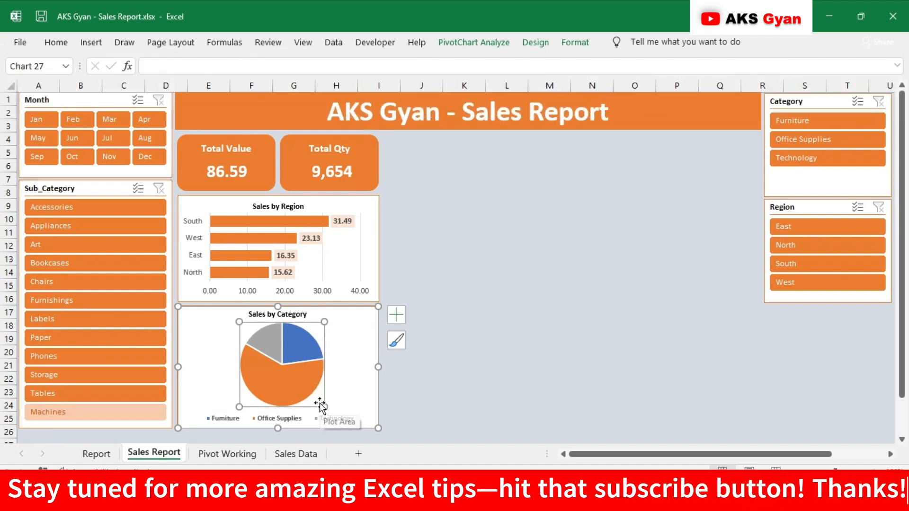
left_click_drag(322, 406, 330, 410)
left_click_drag(327, 350, 324, 350)
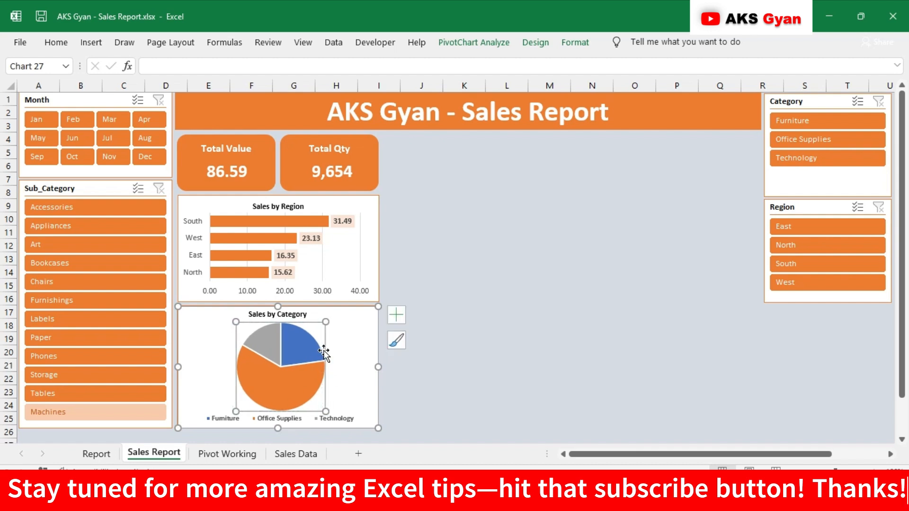
Add data labels to the slices of the Sales by Category pie and make them bold
right_click(295, 342)
mouse_move(421, 299)
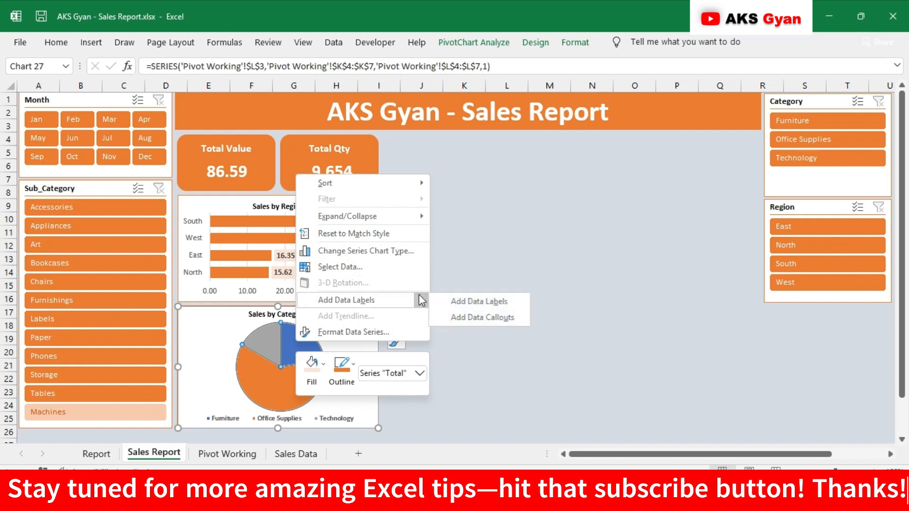
left_click(454, 304)
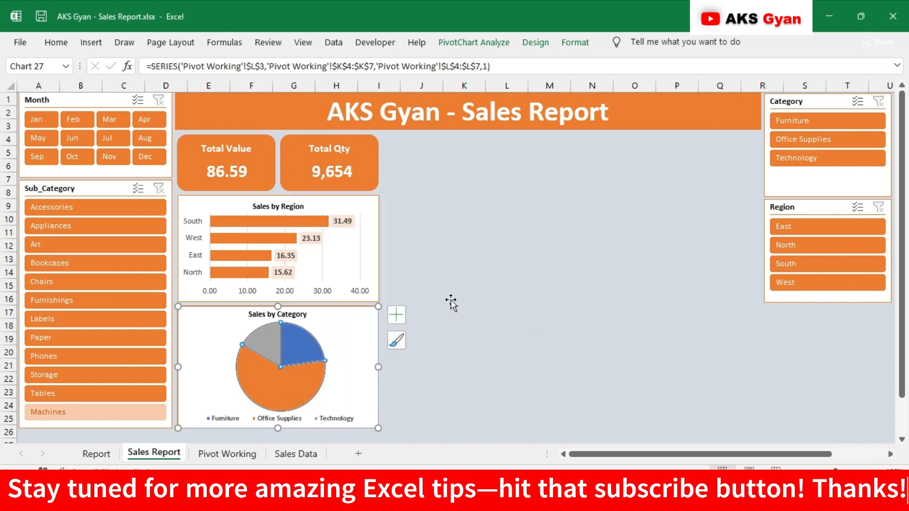
left_click(305, 346)
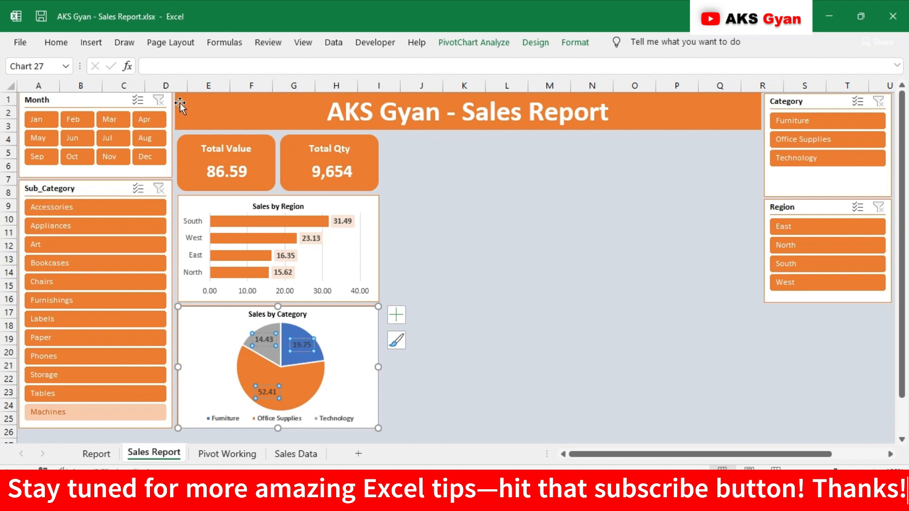
left_click(57, 42)
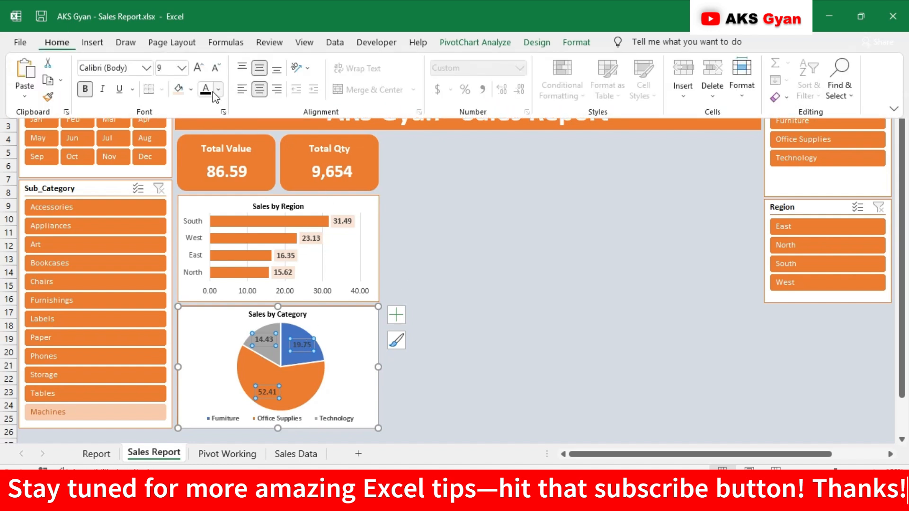
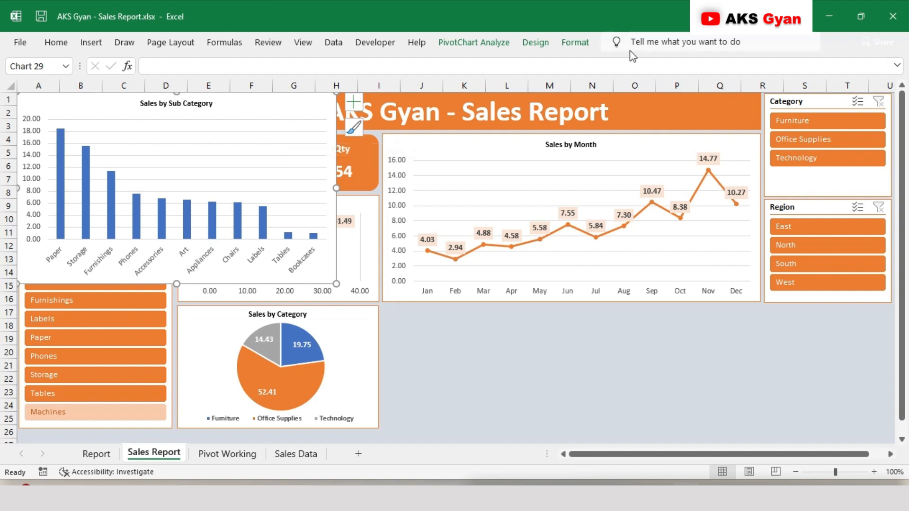
Size the Sales by Sub Category chart to 1.93" high and 4.95" wide and place it directly below the Sales by Month chart
left_click(581, 43)
left_click(801, 67)
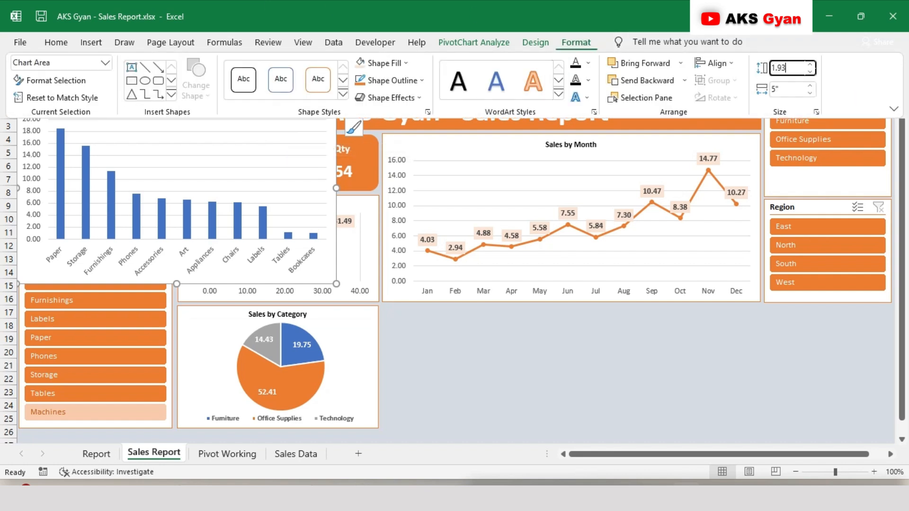
left_click(792, 89)
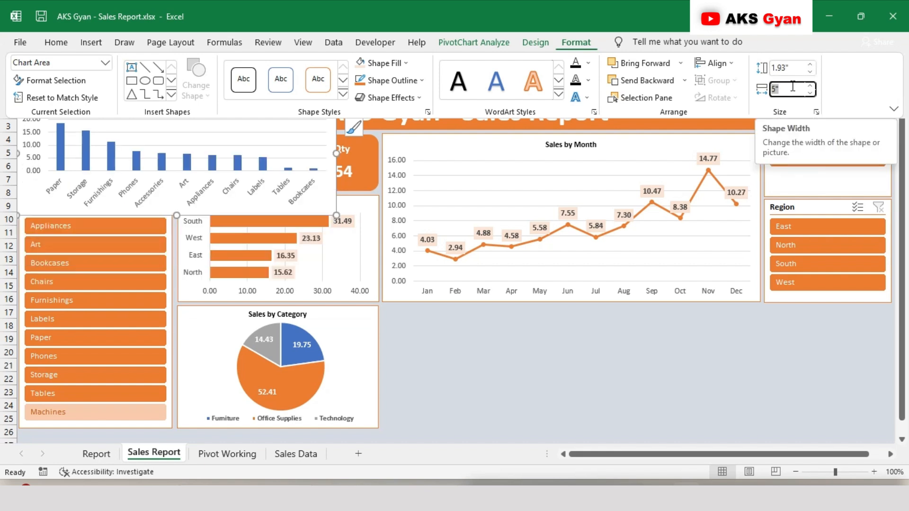
type("4.9")
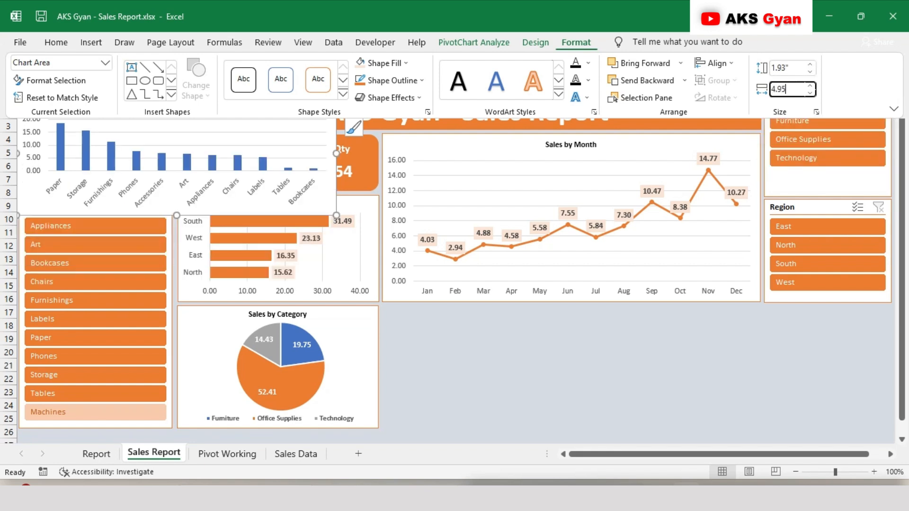
key("Return")
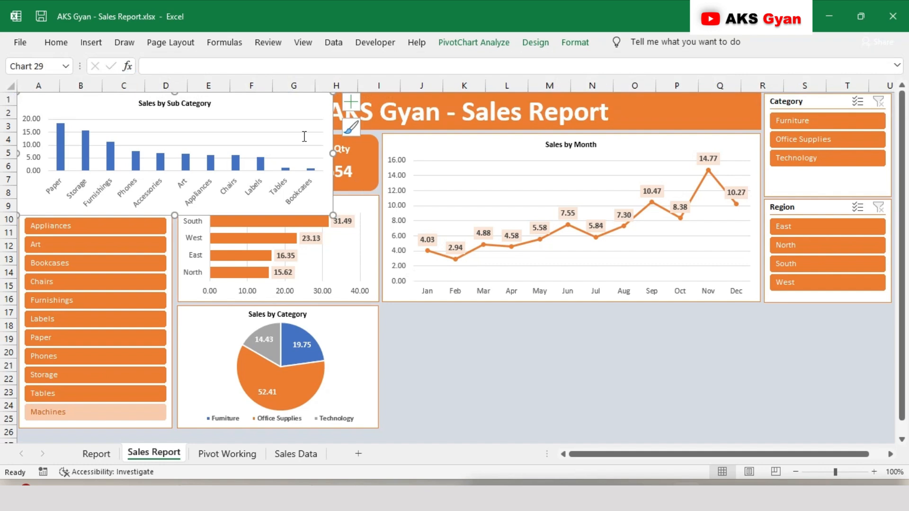
left_click_drag(244, 101, 609, 318)
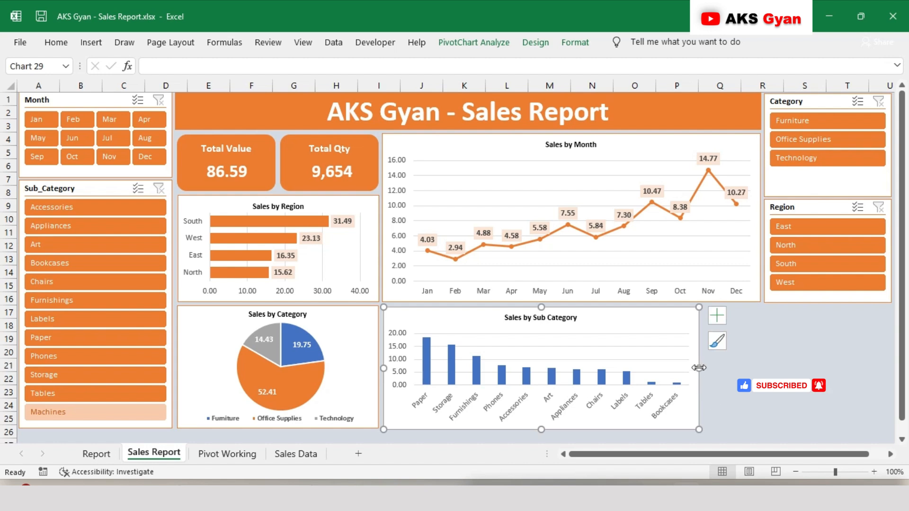
Give the Sales by Sub Category chart an orange outline matching the other dashboard charts
left_click(576, 42)
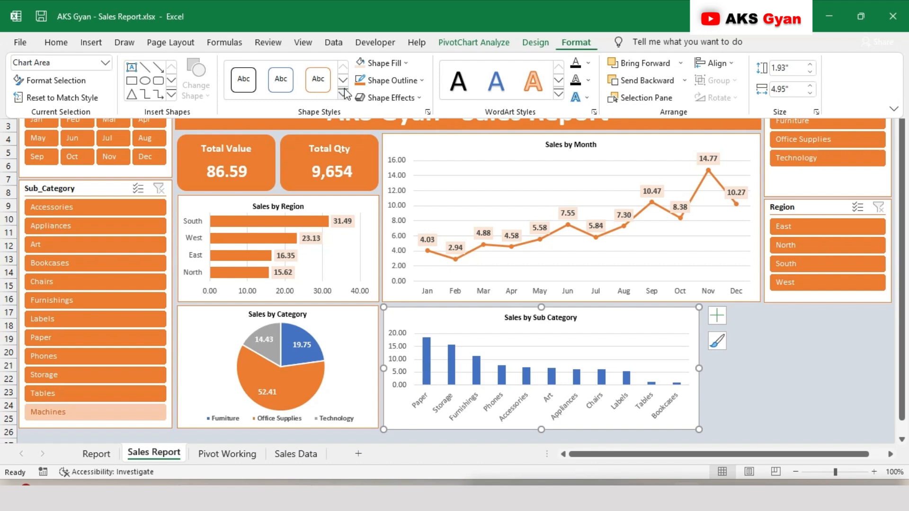
left_click(363, 76)
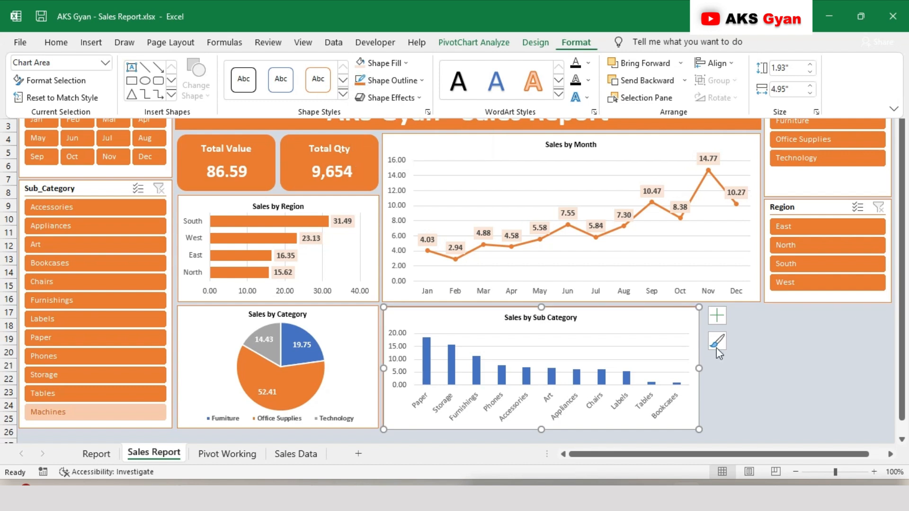
left_click(733, 376)
Set the gap width of the Sales by Sub Category columns to 70%
right_click(475, 376)
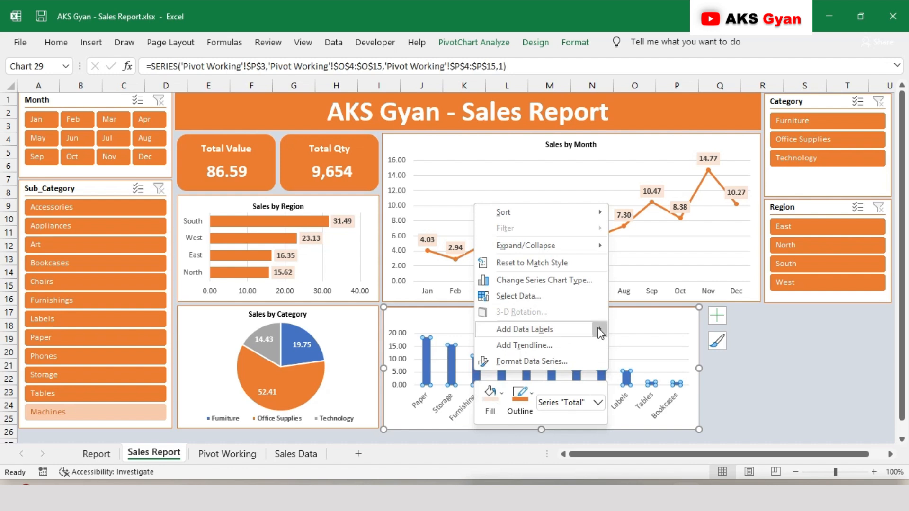
left_click(560, 362)
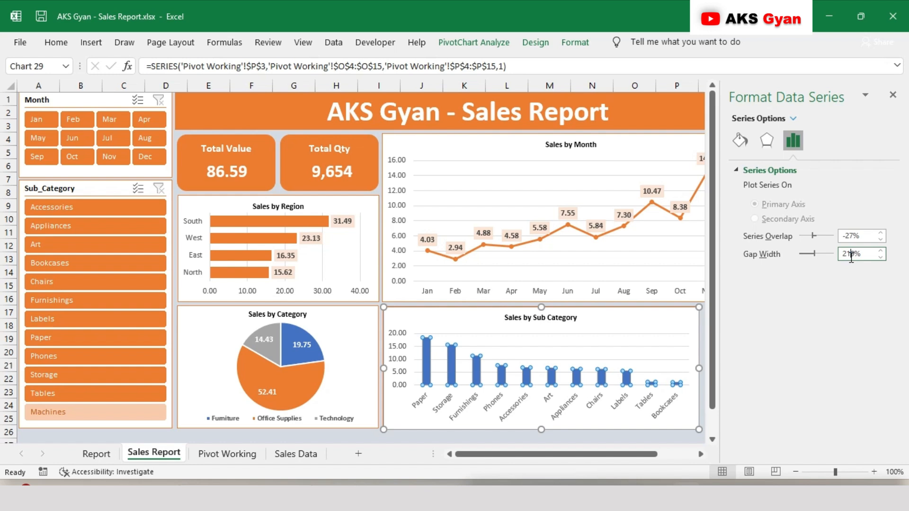
double_click(851, 255)
type("70")
left_click(892, 95)
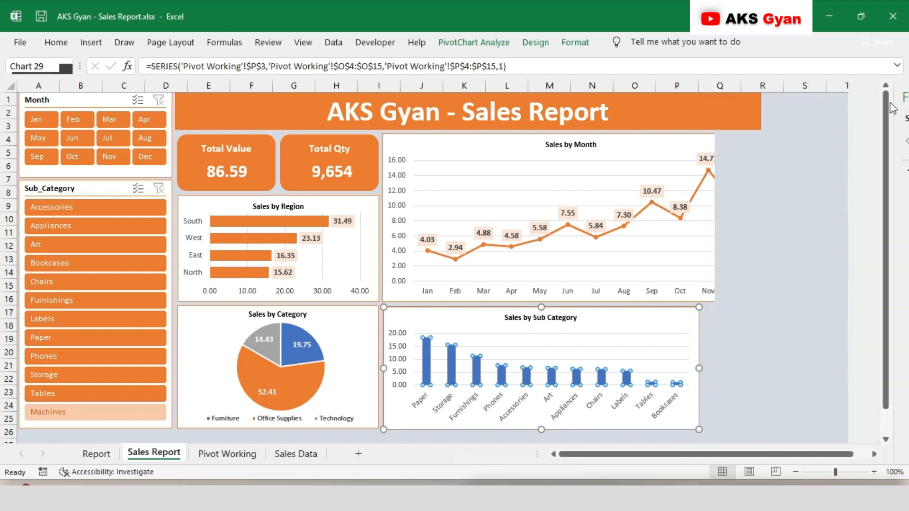
left_click(752, 353)
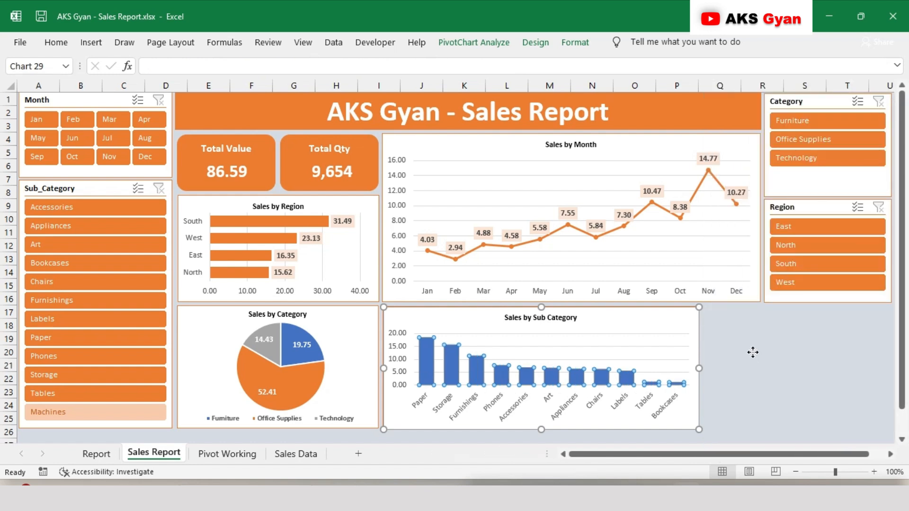
Add data labels to the columns of the Sales by Sub Category chart
right_click(560, 375)
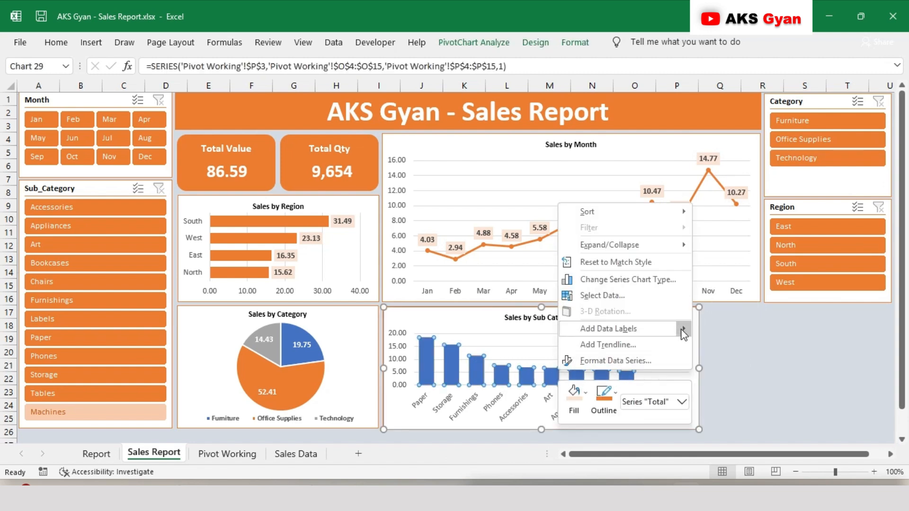
left_click(705, 330)
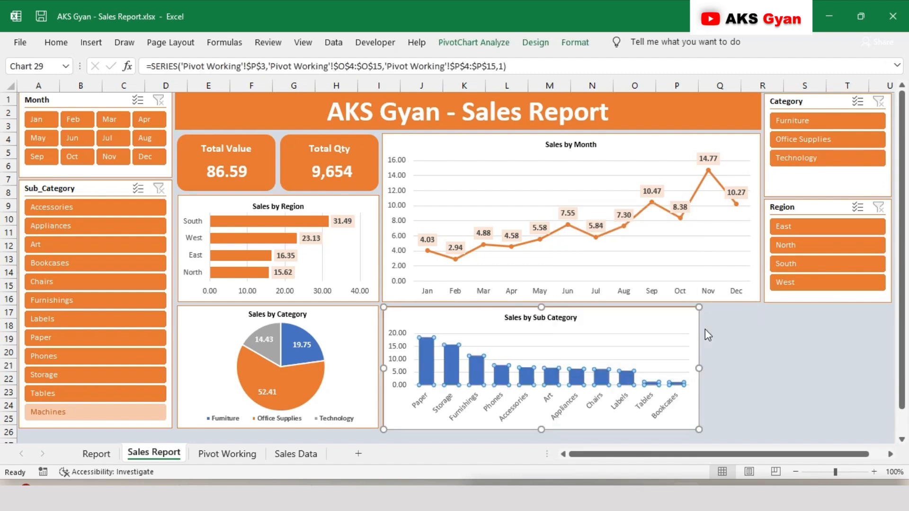
left_click(499, 377)
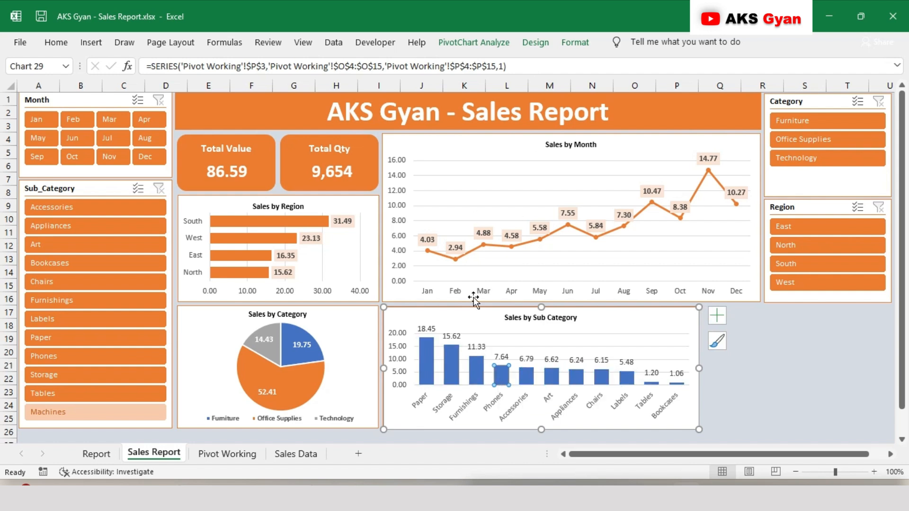
left_click(720, 361)
Fill all columns of the Sales by Sub Category chart with orange
left_click(445, 364)
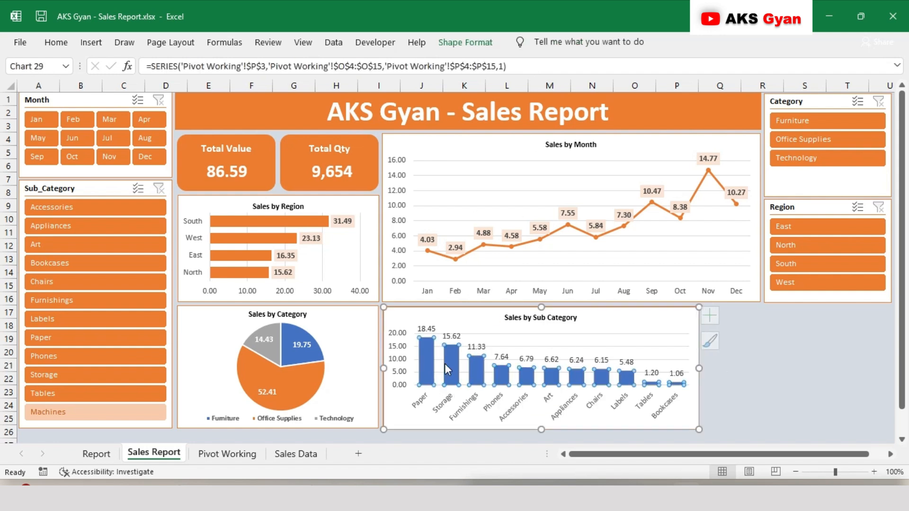
left_click(574, 42)
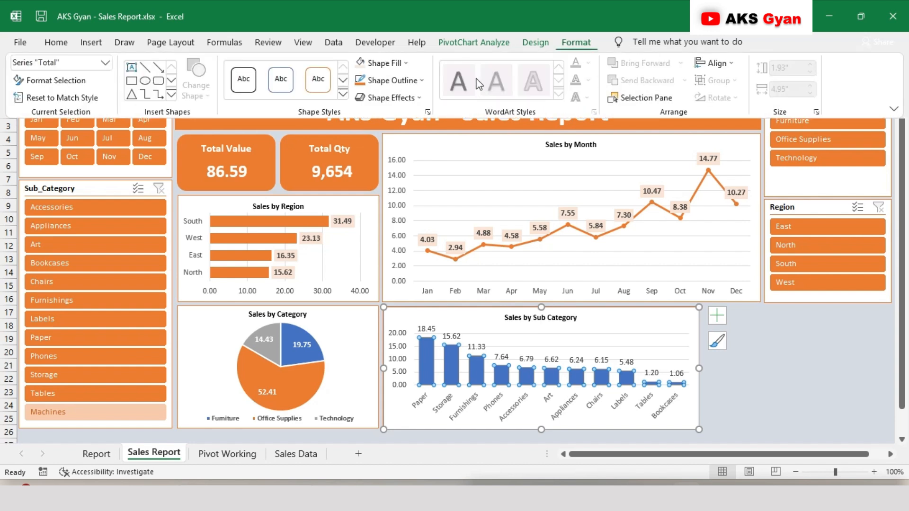
left_click(405, 63)
left_click(417, 111)
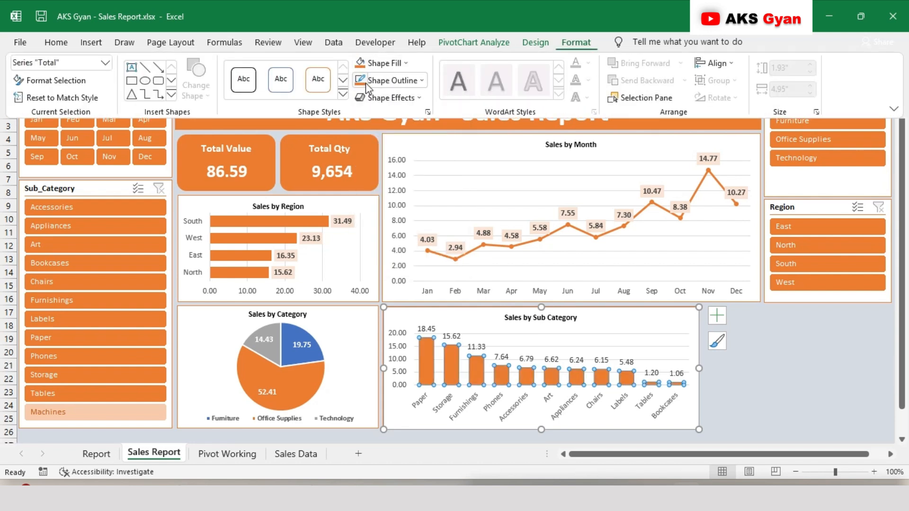
Fill the data labels of the Sales by Sub Category chart with the lightest orange theme color
left_click(458, 337)
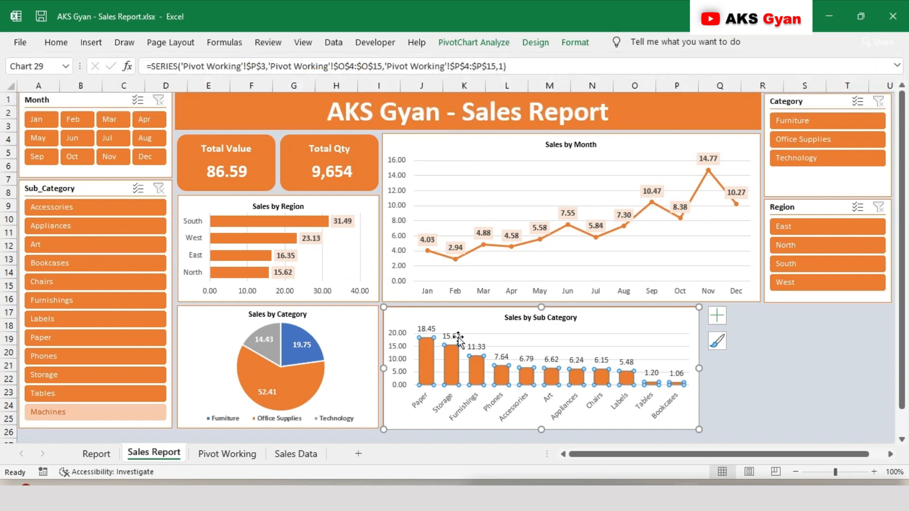
left_click(458, 337)
right_click(458, 337)
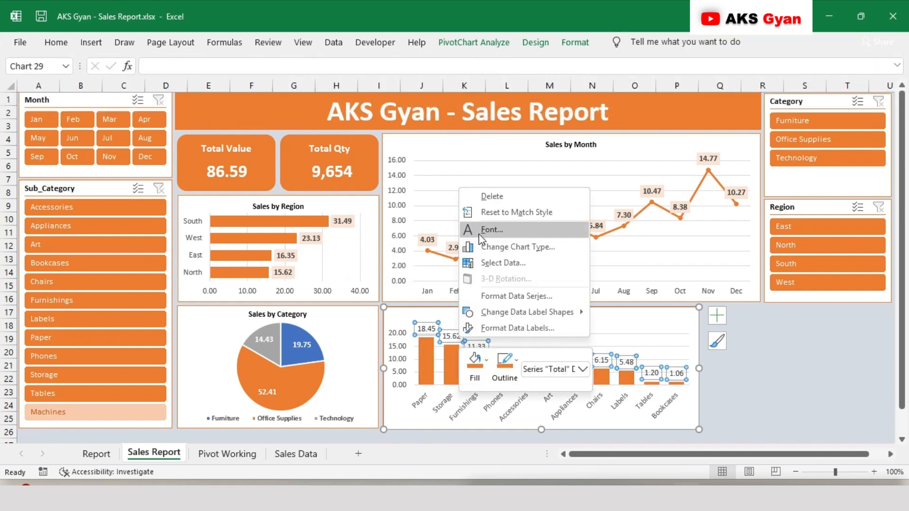
left_click(488, 358)
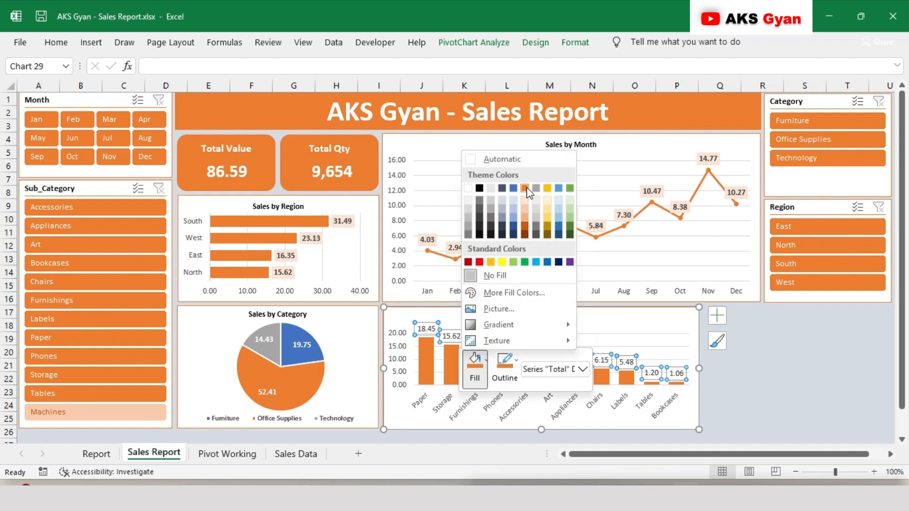
left_click(526, 200)
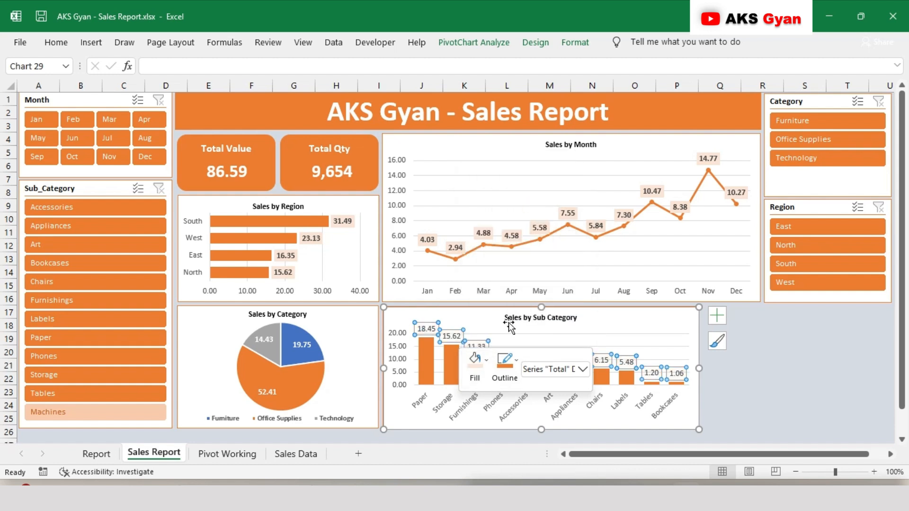
left_click(756, 375)
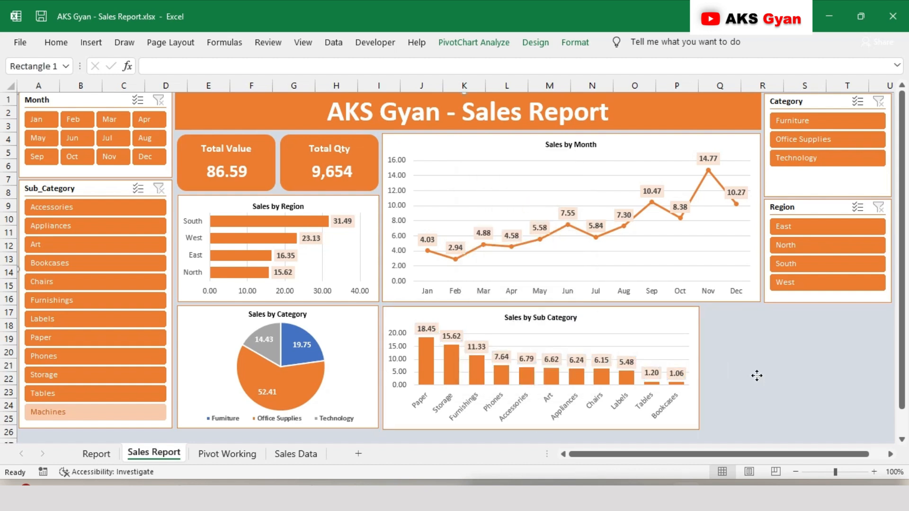
On the Pivot Working sheet, change the header in cell Z3 to City
key("ctrl+Page_Down")
key("Up")
key("Down")
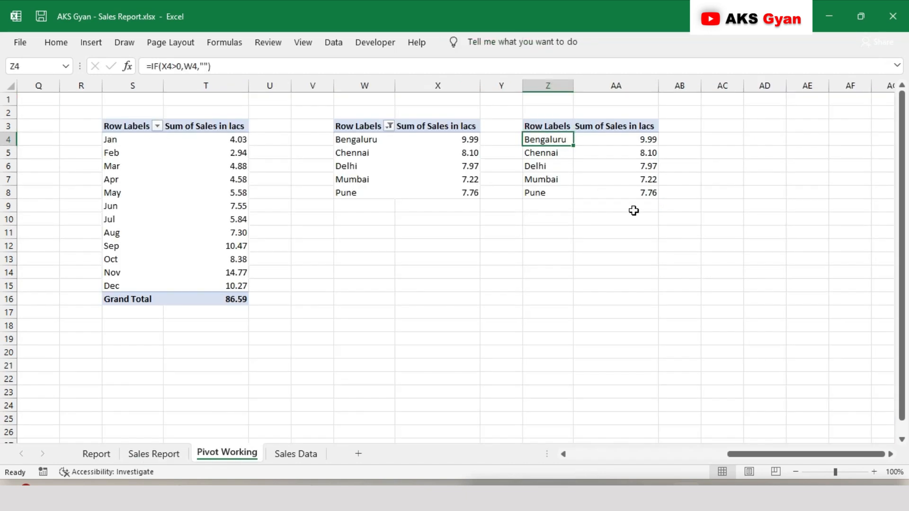
key("Up")
type("City")
key("ctrl+Return")
Insert a treemap chart from the city sales range Z3:AA8
key("shift+Right")
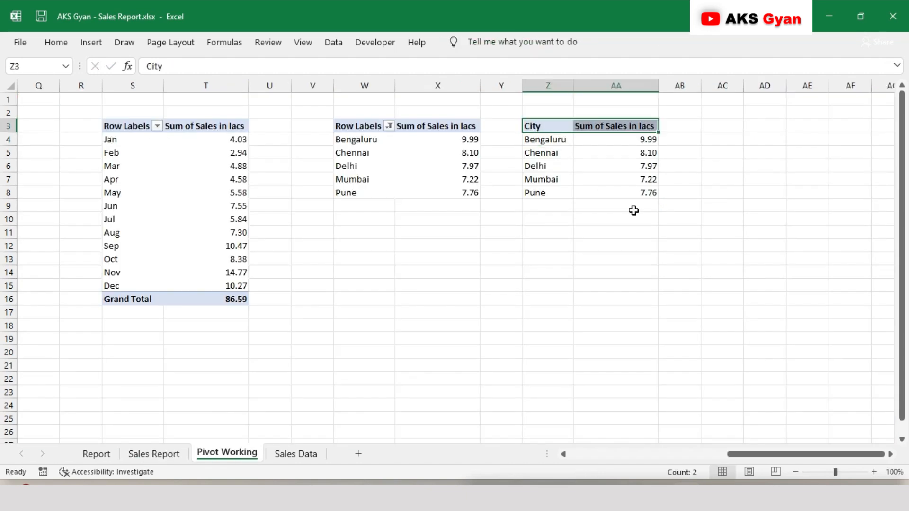
key("ctrl+shift+Down")
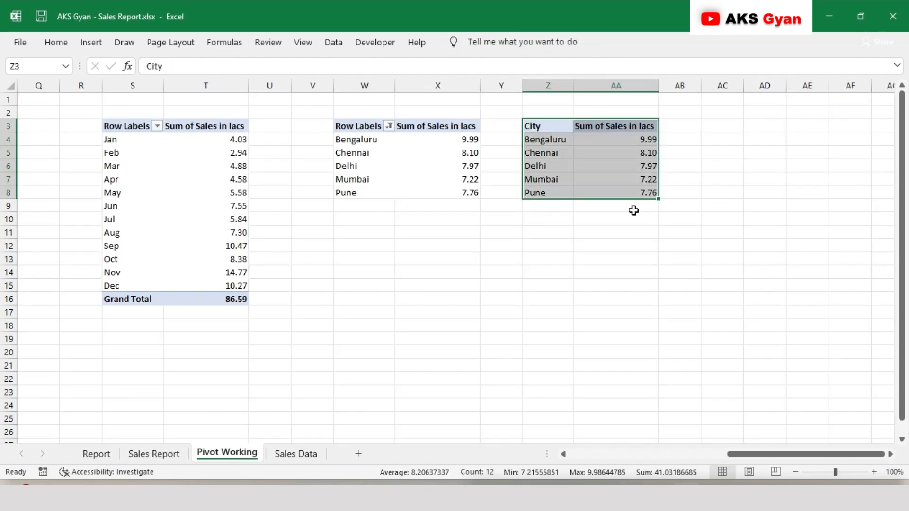
left_click(90, 43)
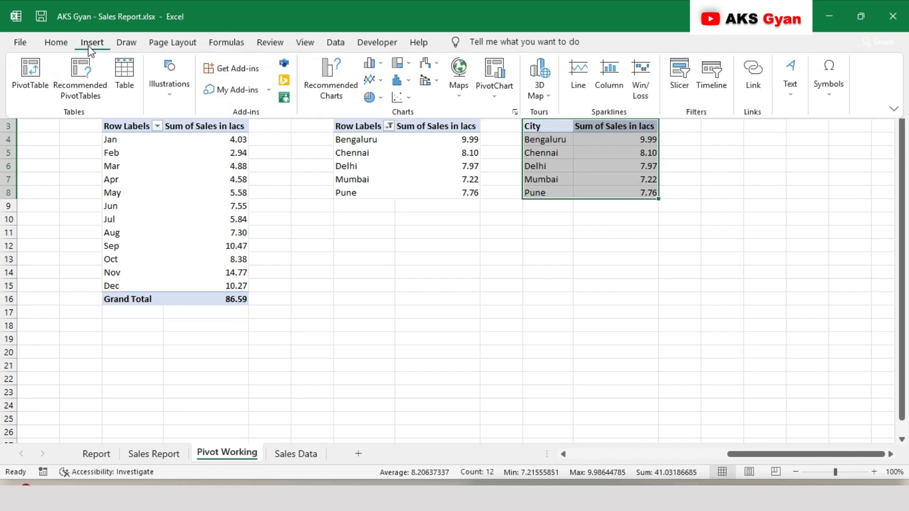
left_click(403, 66)
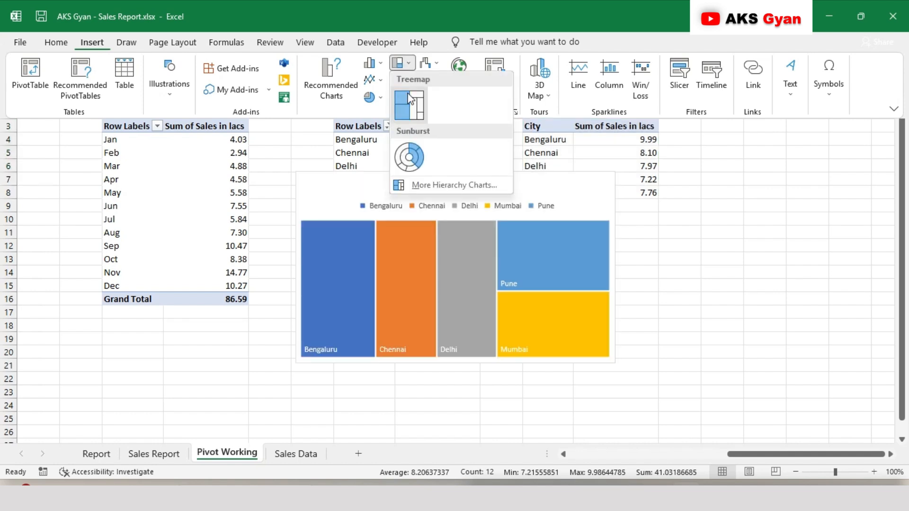
left_click(410, 100)
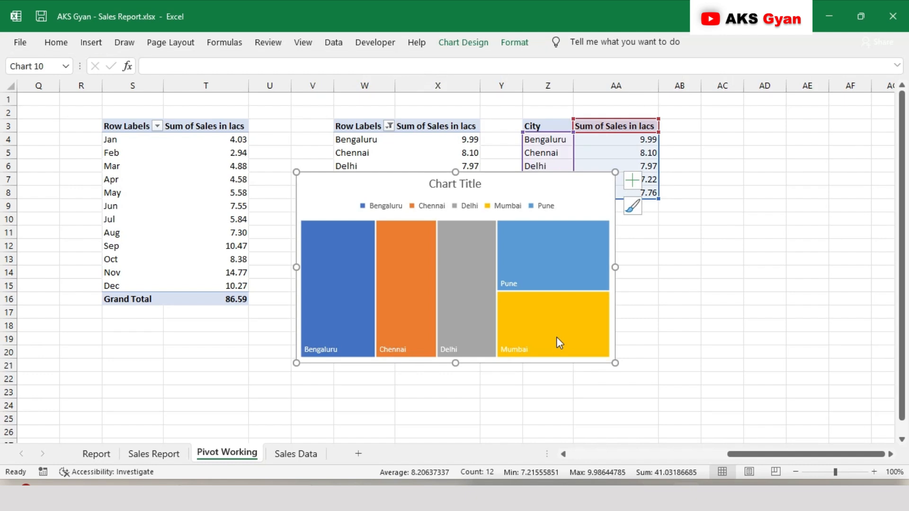
Change the treemap's title to "Top 5 Cities Sales" and select the whole title text
left_click(464, 183)
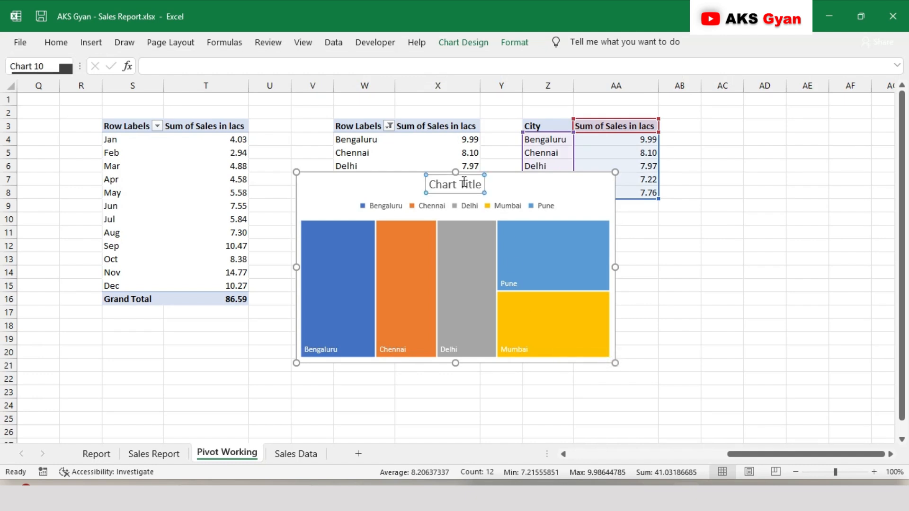
double_click(464, 183)
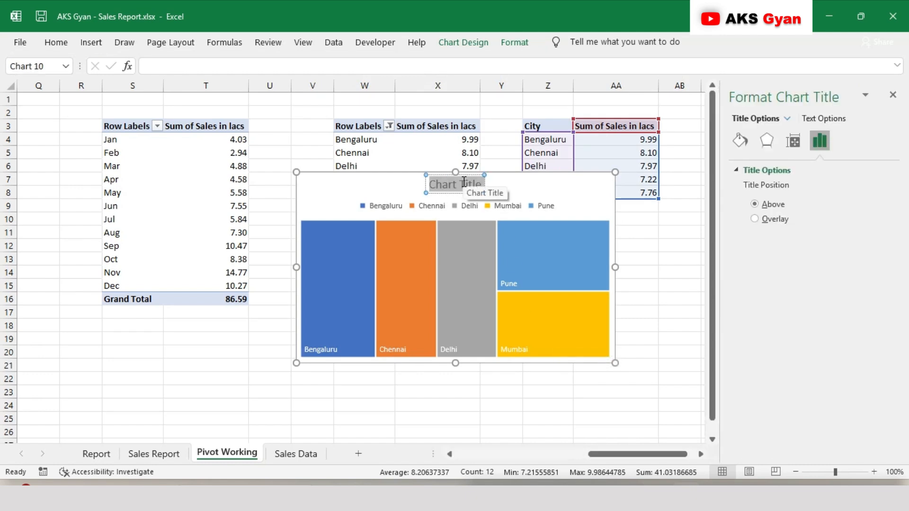
type("Top 5")
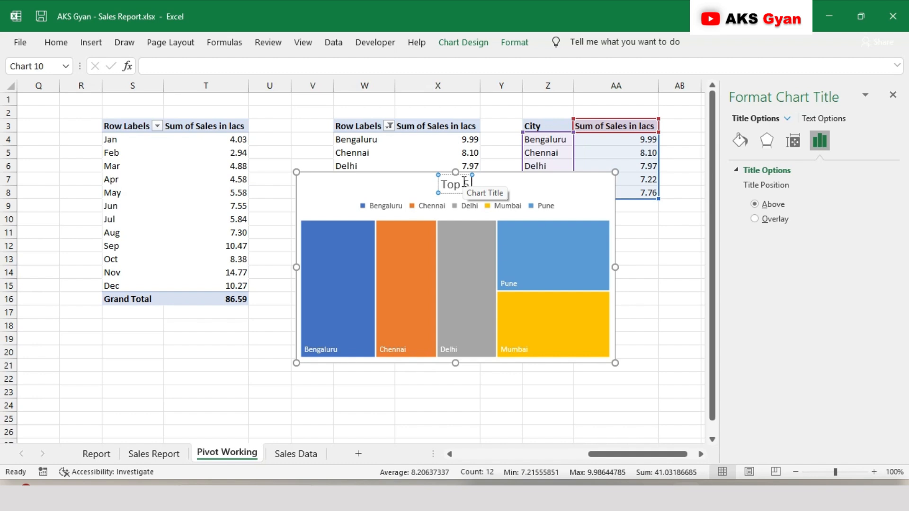
type(" Citi")
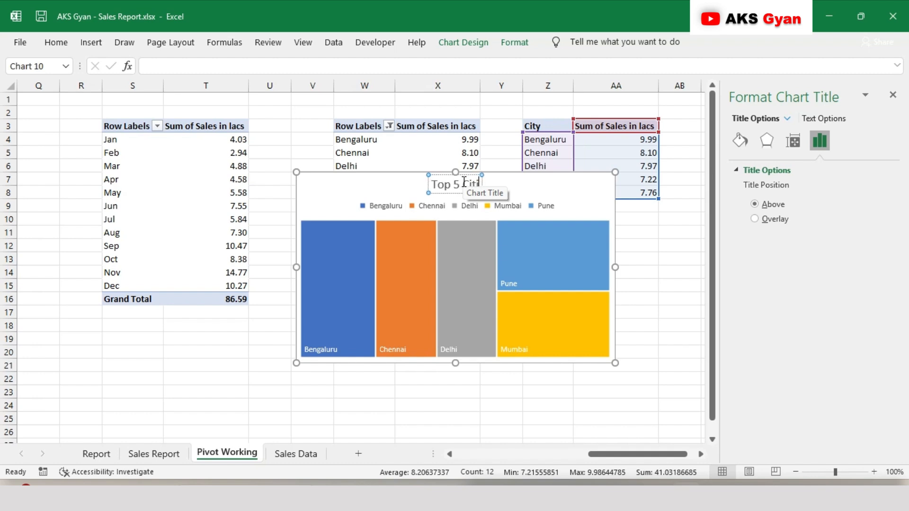
type("es")
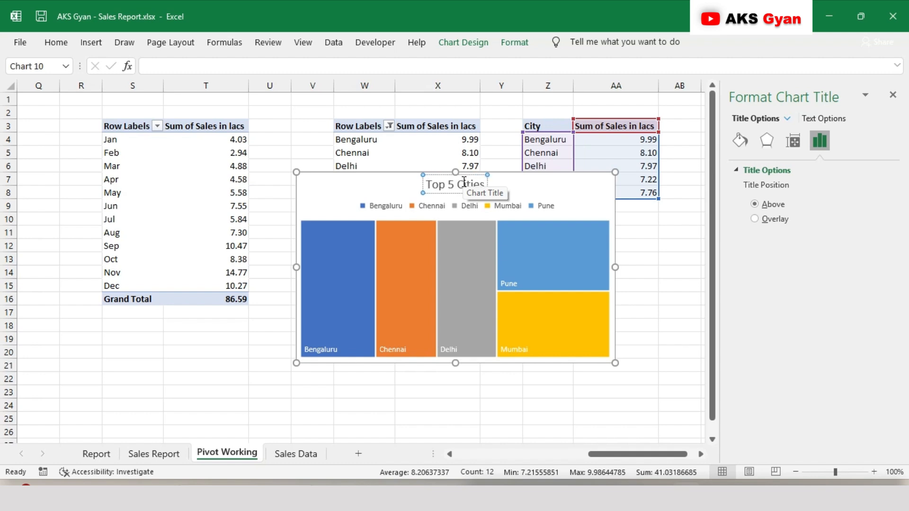
type(" Sales")
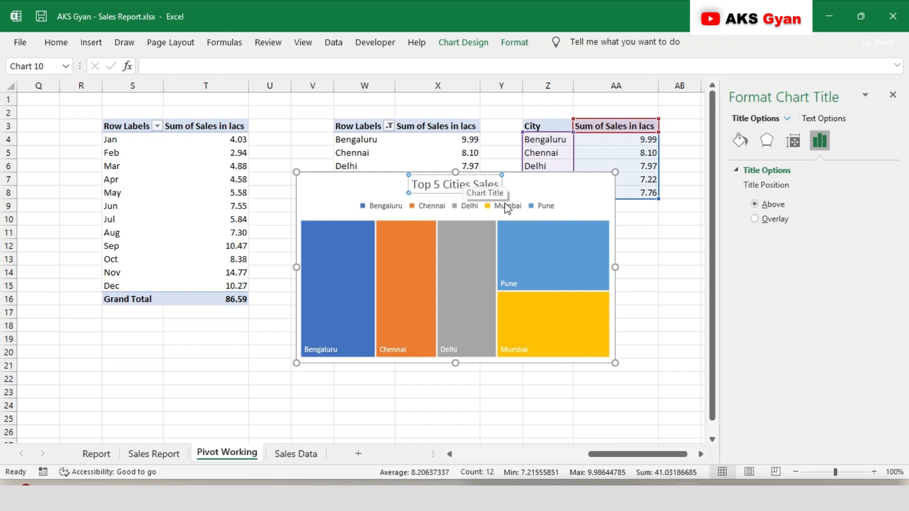
key("ctrl+a")
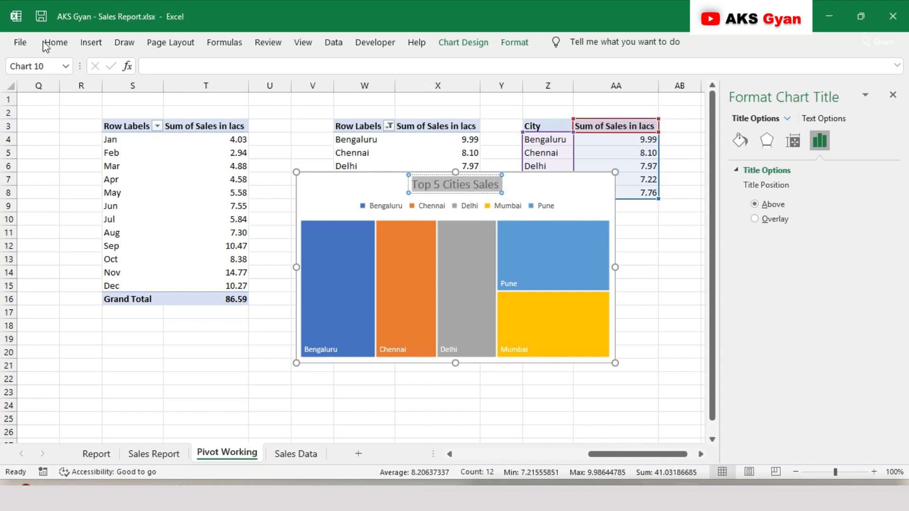
left_click(53, 42)
left_click(203, 70)
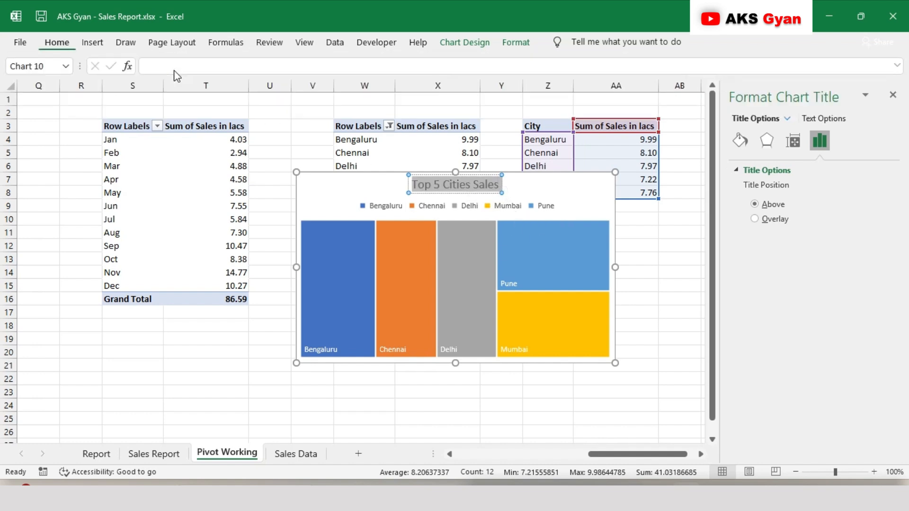
type("9")
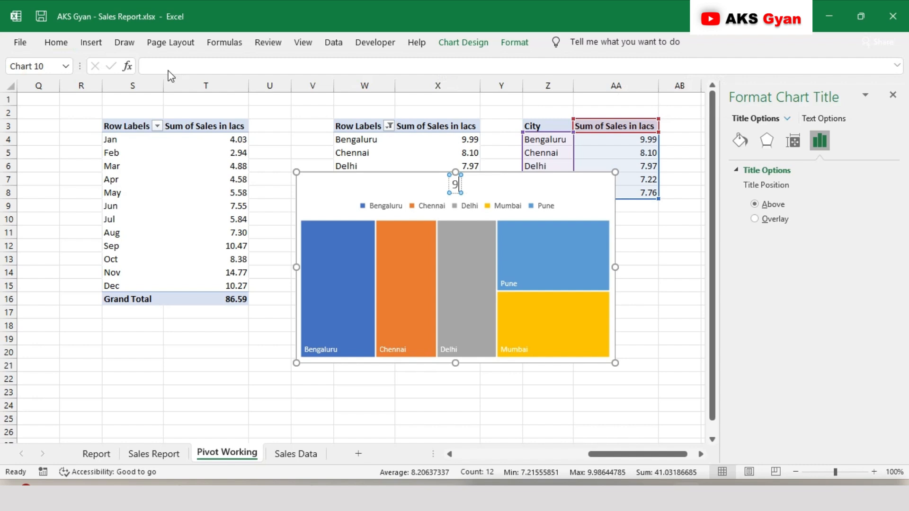
left_click(56, 42)
key("ctrl+z")
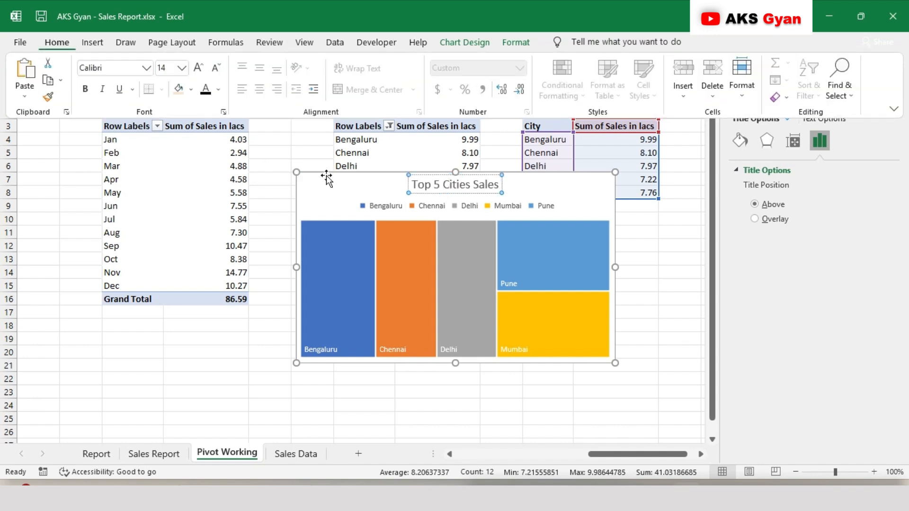
Format the treemap's title text as bold with a font size of 9
left_click(473, 194)
triple_click(462, 187)
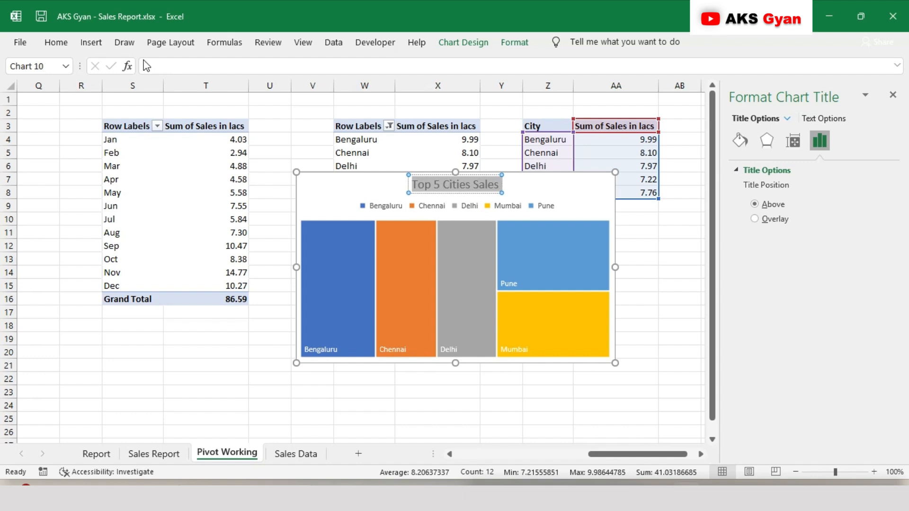
left_click(59, 44)
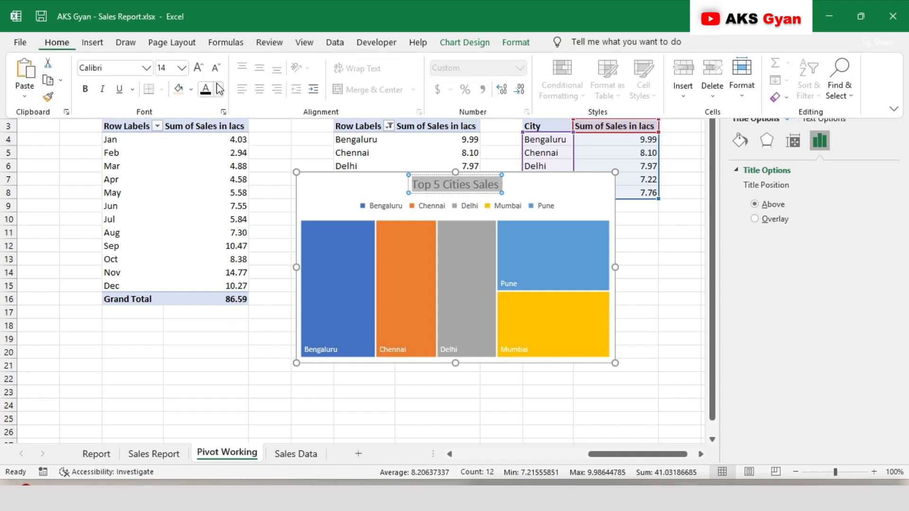
left_click(172, 67)
type("9")
key("Return")
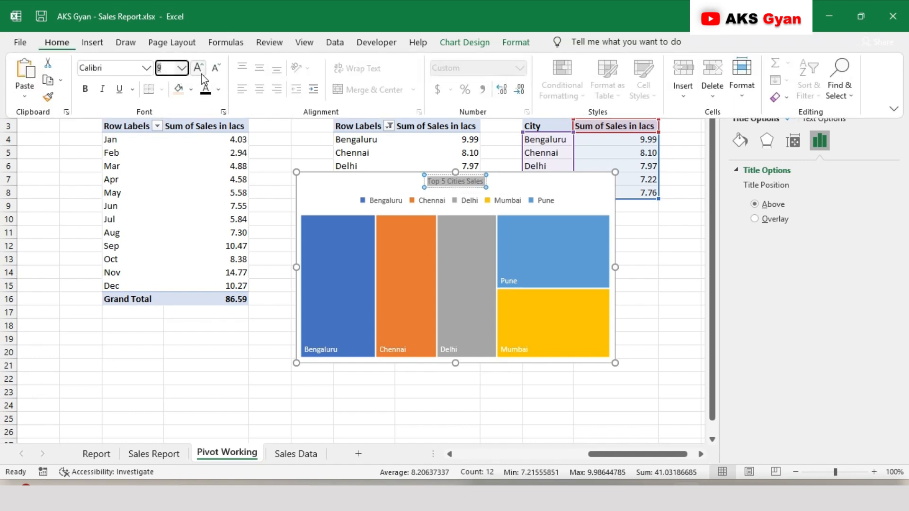
left_click(90, 91)
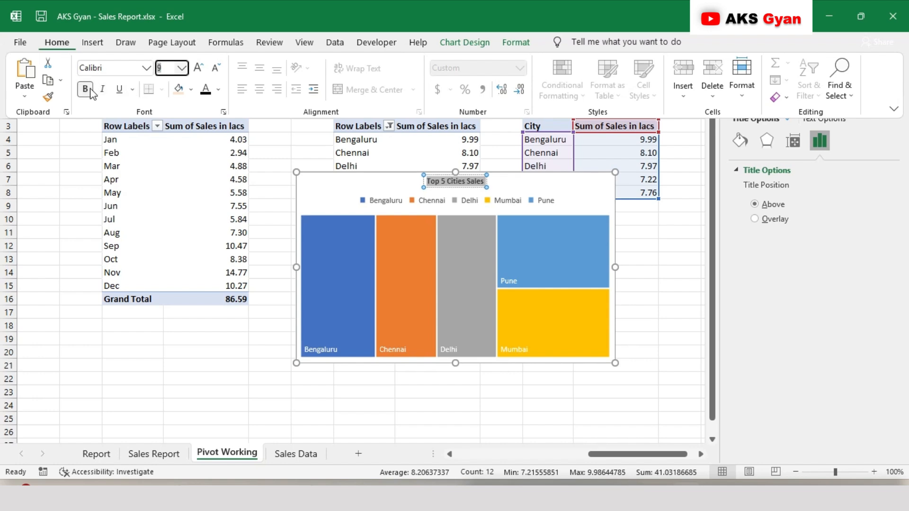
Delete the city legend from the Top 5 Cities Sales treemap
left_click(446, 216)
left_click(477, 200)
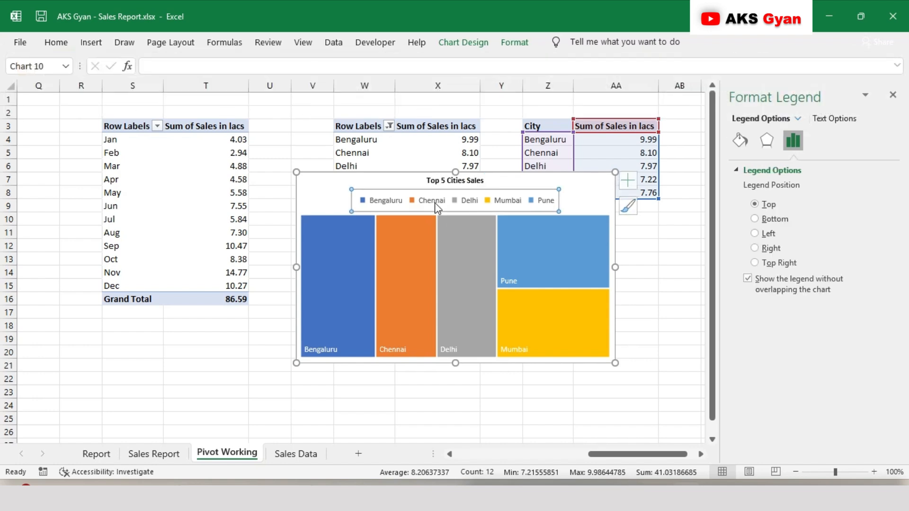
key("Delete")
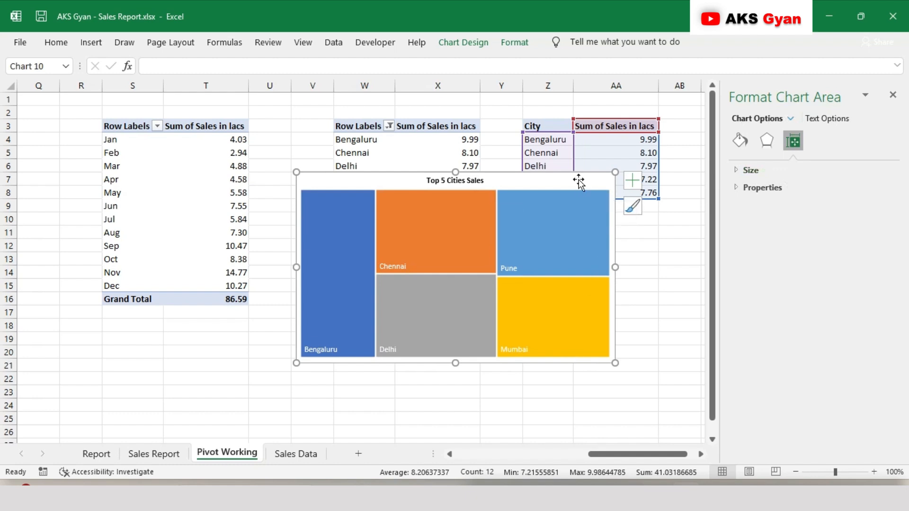
Cut the treemap from the Pivot Working sheet and paste it into the Sales Report sheet
key("ctrl+x")
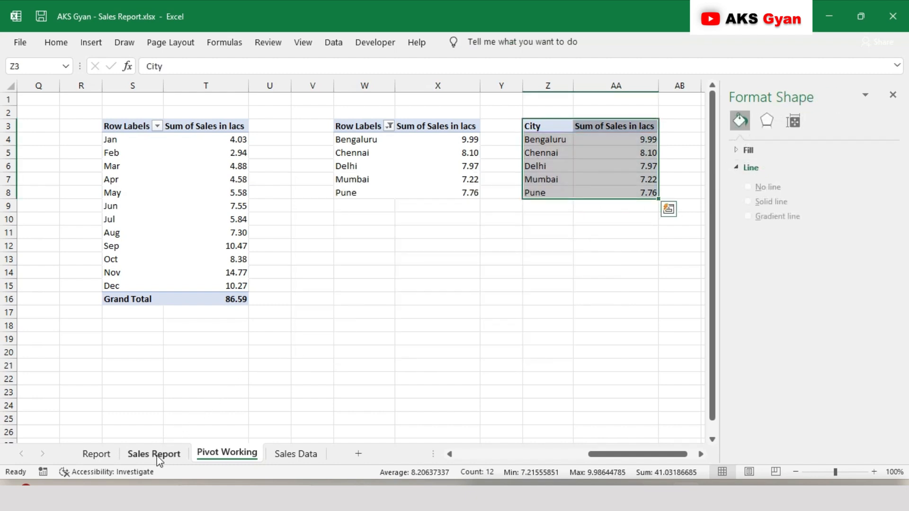
left_click(158, 455)
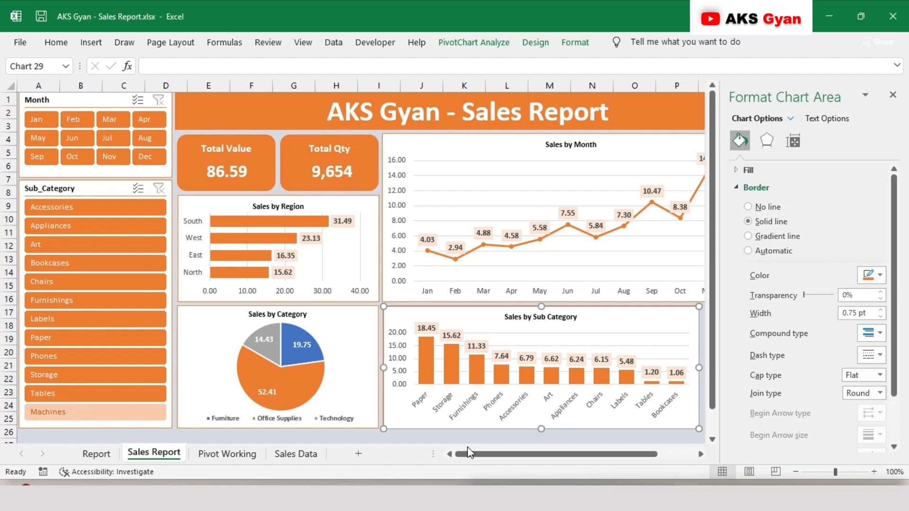
left_click(893, 95)
scroll(767, 385, "right", 1)
left_click(698, 346)
key("ctrl+v")
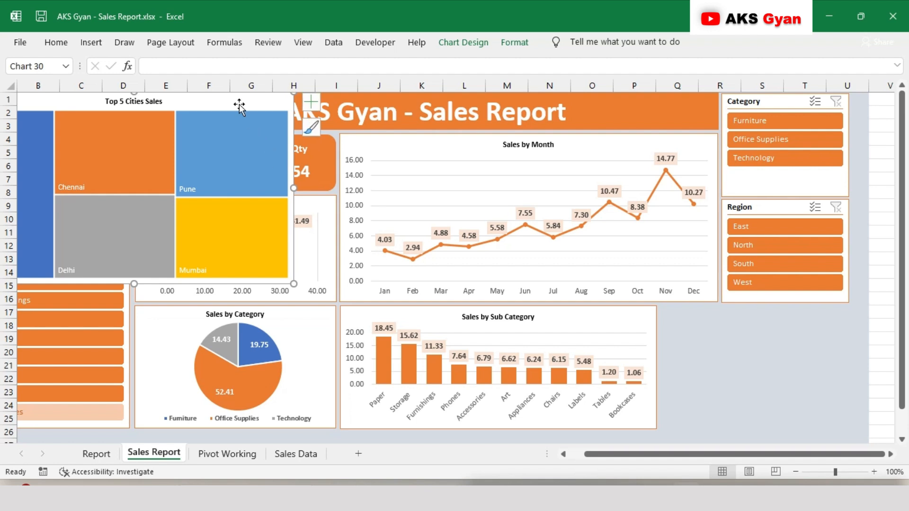
Set the Top 5 Cities Sales treemap's height to 1.95" and its width to 2.96"
left_click(514, 42)
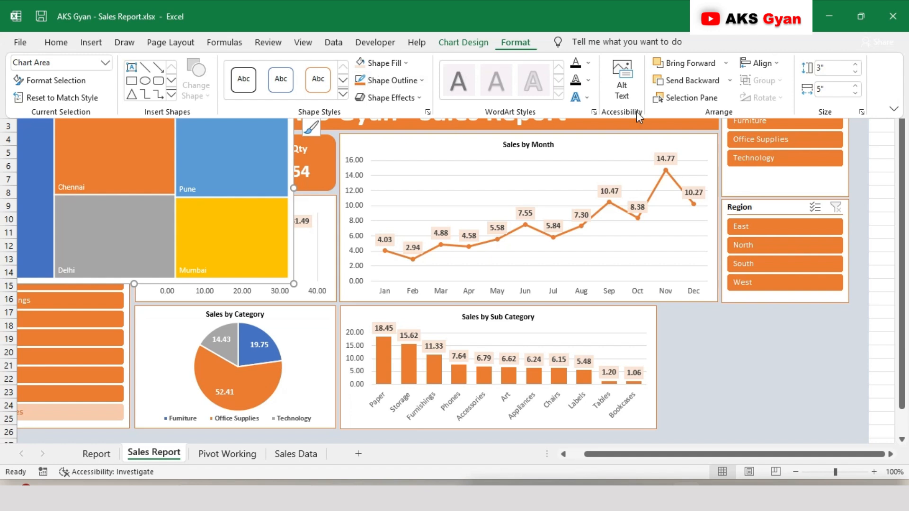
left_click(843, 68)
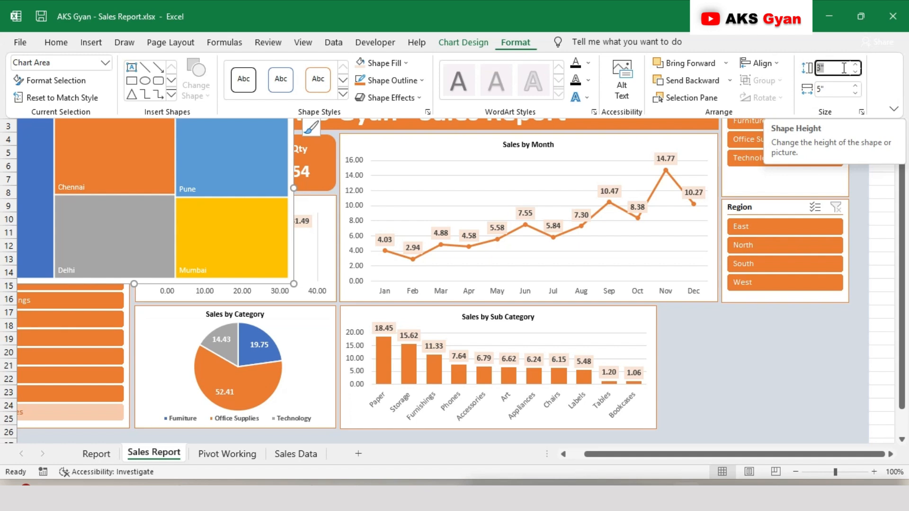
type("1.9")
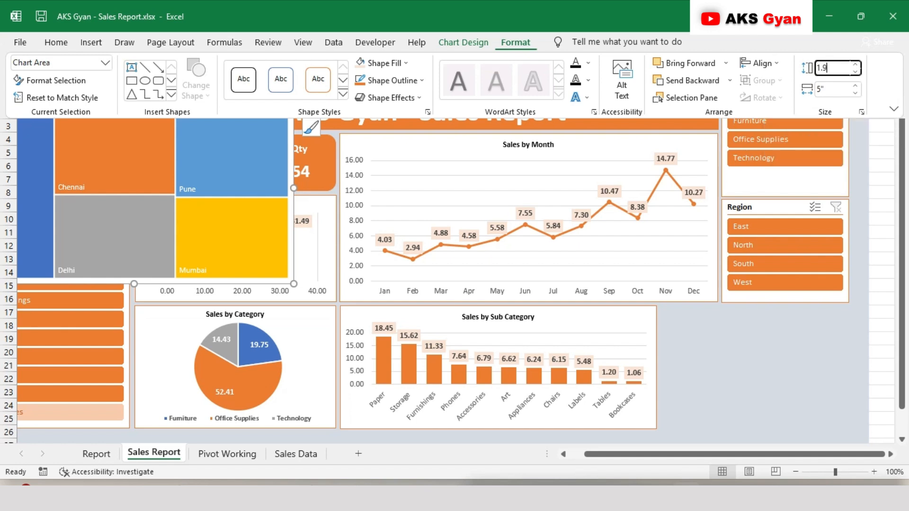
type("5")
left_click(833, 89)
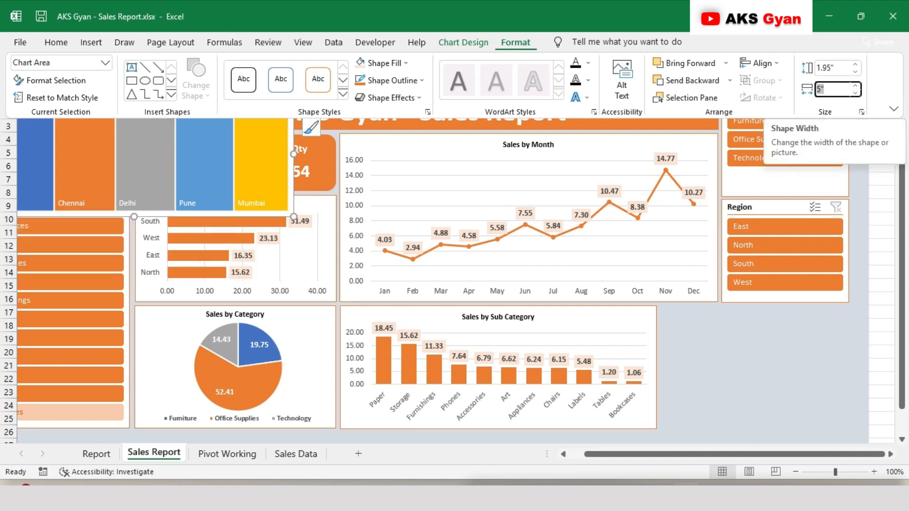
type("2.9")
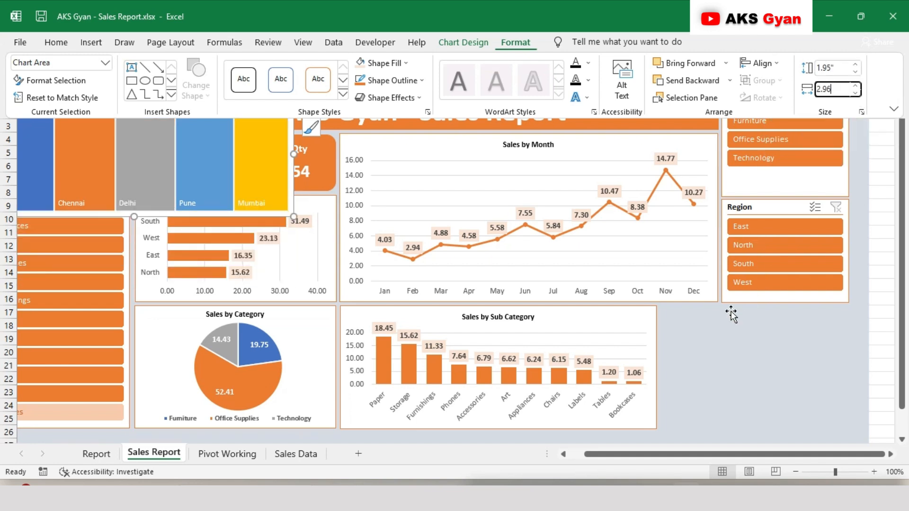
type("6")
key("Return")
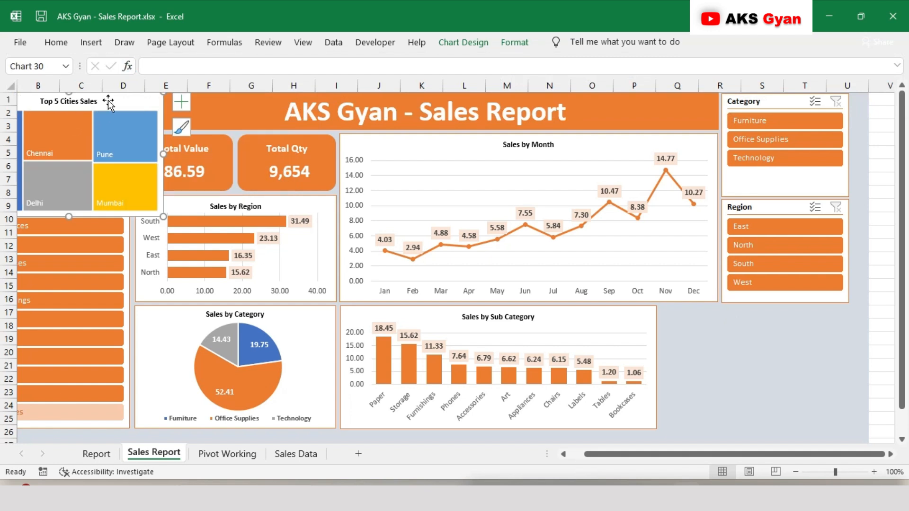
Move the treemap into the empty space below the Region slicer, beside the Sales by Sub Category chart
mouse_move(104, 99)
left_mouse_down()
mouse_move(344, 203)
mouse_move(858, 339)
mouse_move(793, 312)
left_mouse_up()
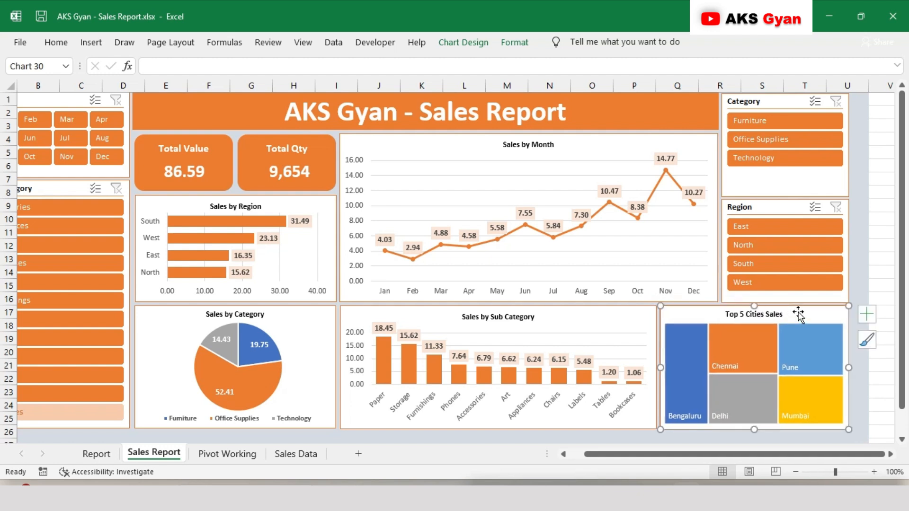
left_click(861, 283)
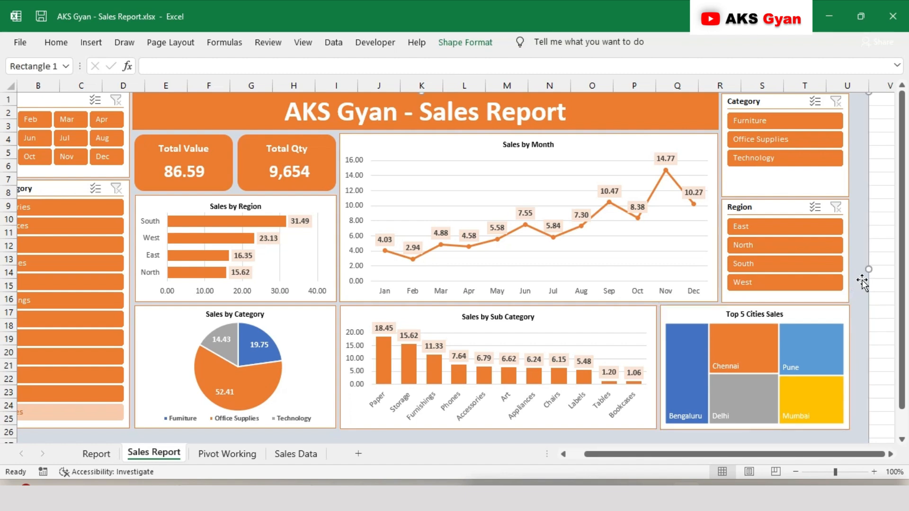
scroll(648, 251, "left", 2)
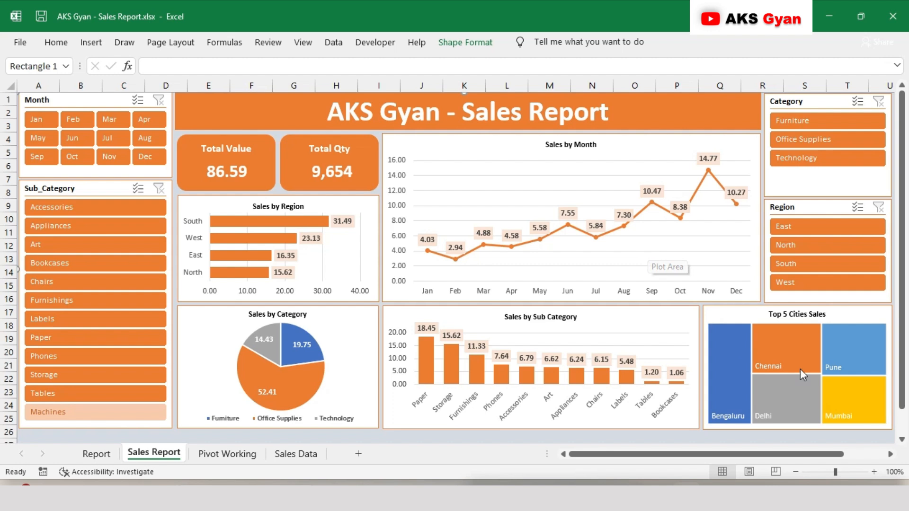
right_click(767, 365)
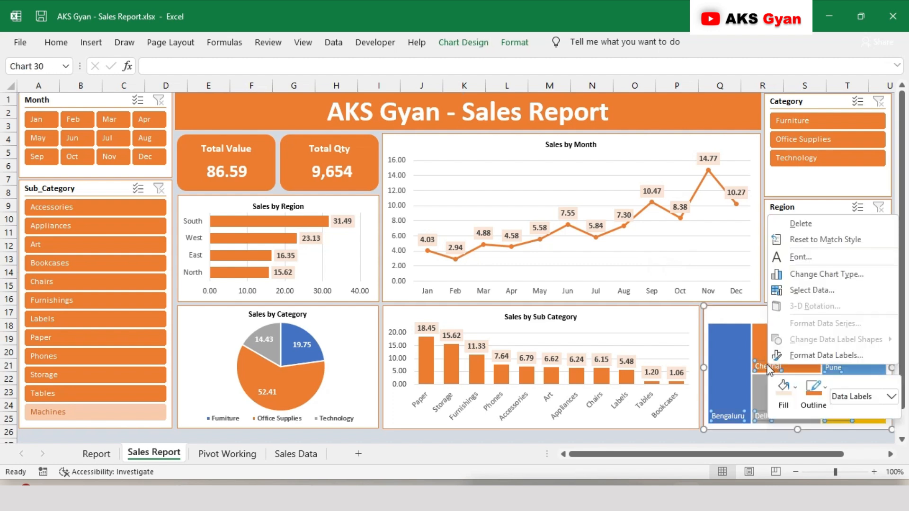
key("Escape")
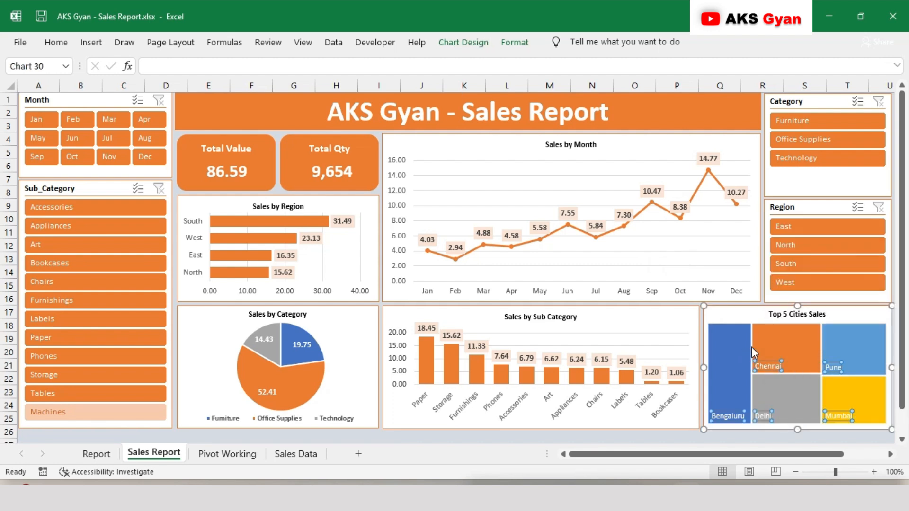
left_click(733, 293)
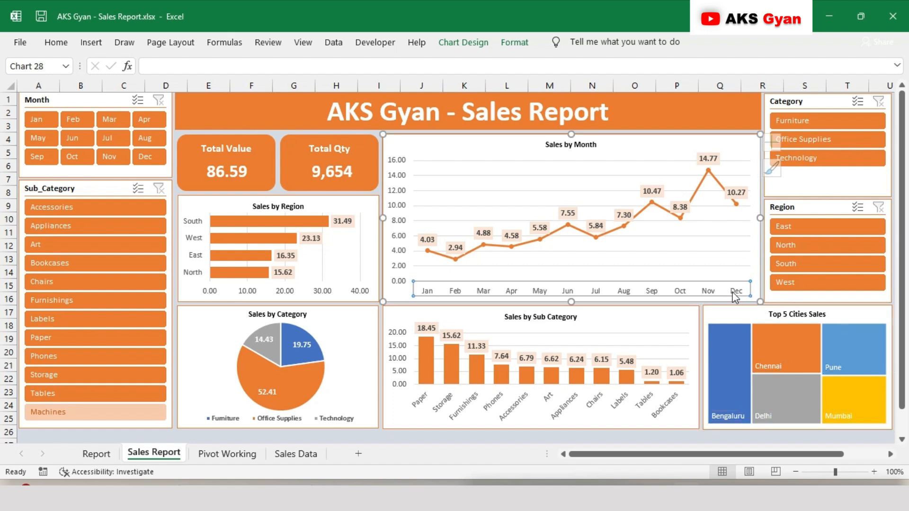
Add the sales values to the treemap's data labels, alongside the category names and separated by a comma
scroll(731, 344, "right", 2)
left_click(768, 318)
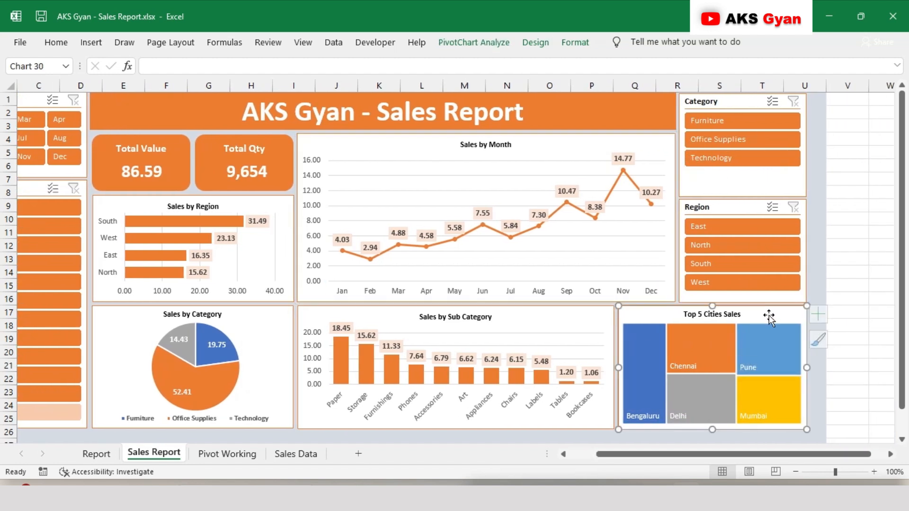
left_click(823, 316)
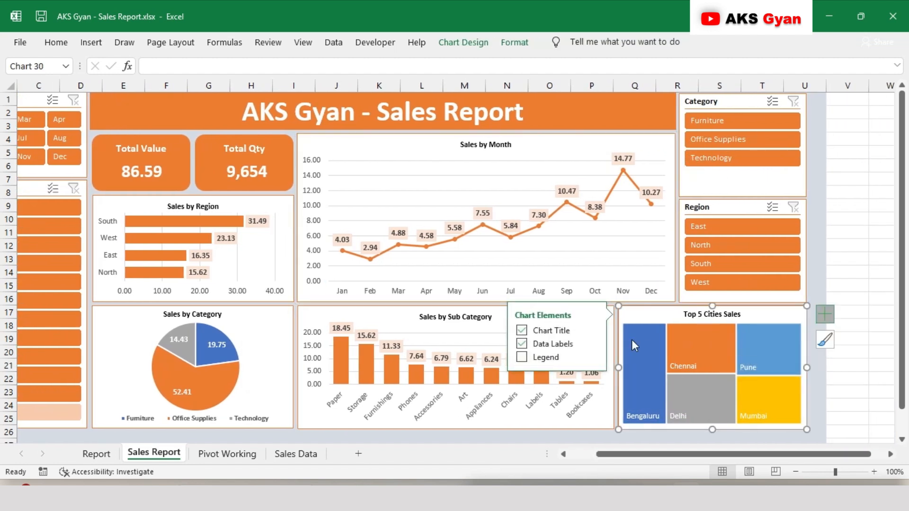
left_click(592, 342)
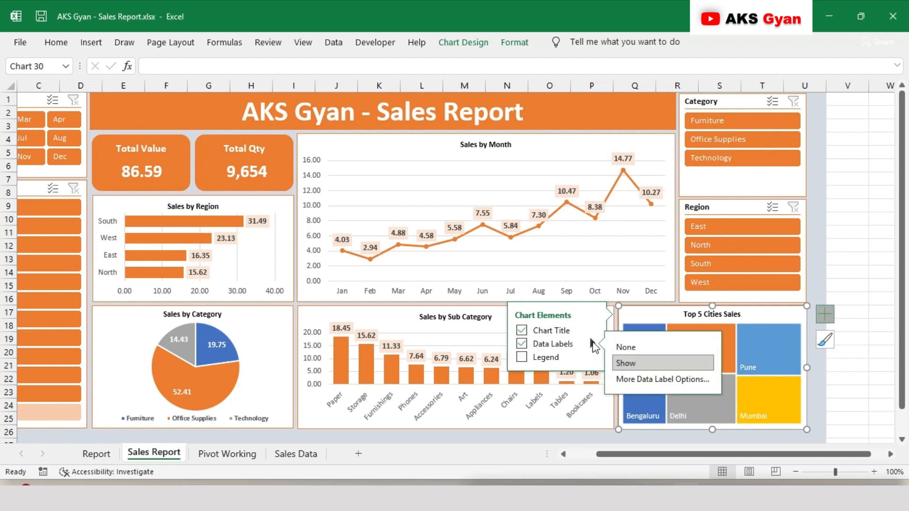
left_click(624, 378)
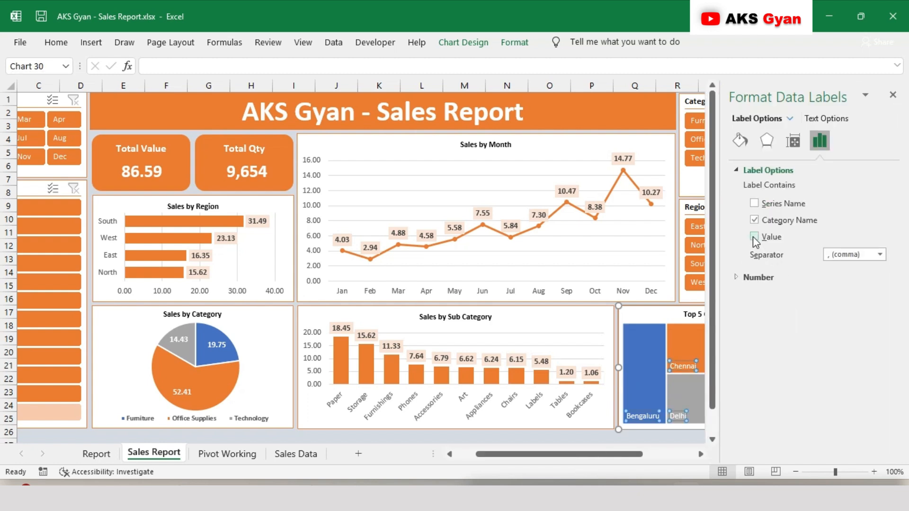
left_click(892, 95)
left_click(824, 313)
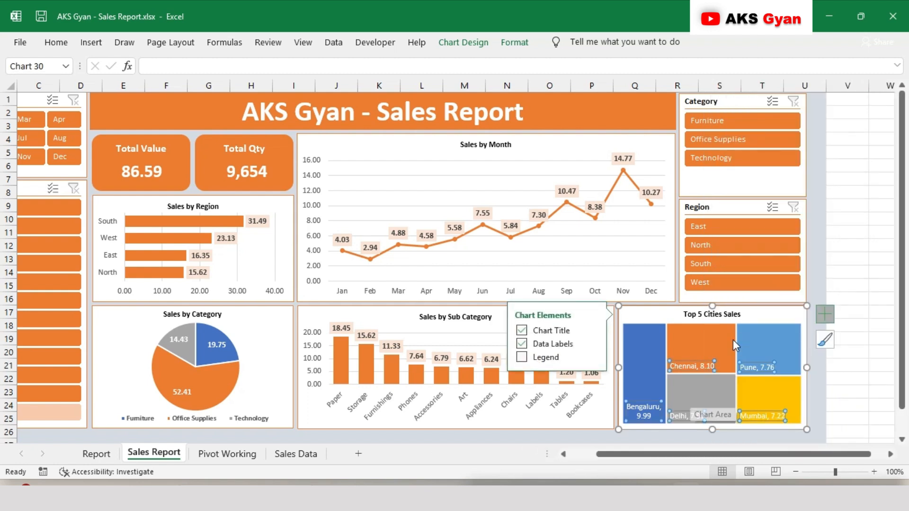
left_click(836, 287)
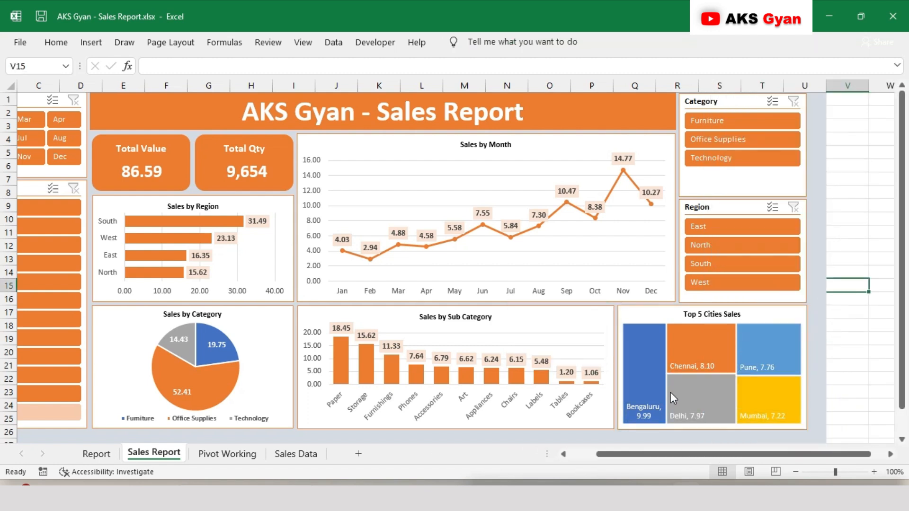
mouse_move(670, 392)
mouse_move(661, 410)
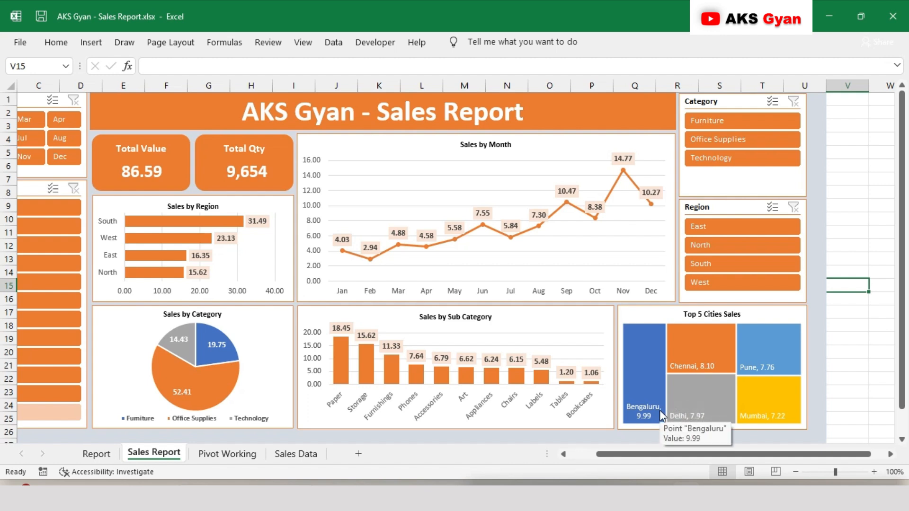
Open the Month slicer's report connections and enlarge the dialog so that more pivot tables are listed
scroll(659, 410, "left", 2)
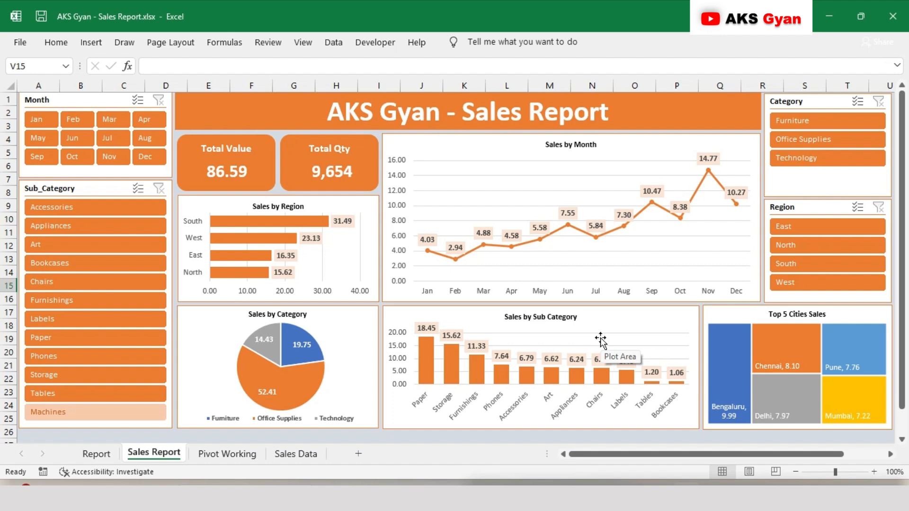
left_click(108, 98)
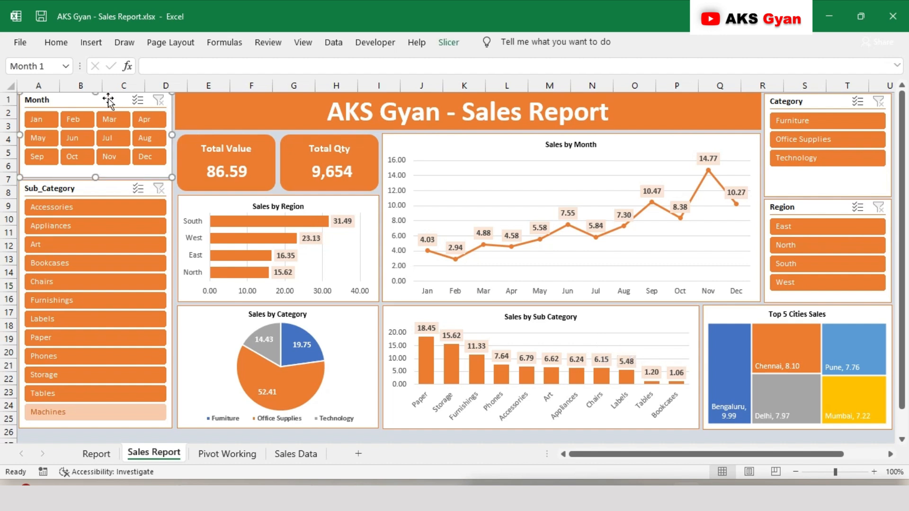
left_click(447, 43)
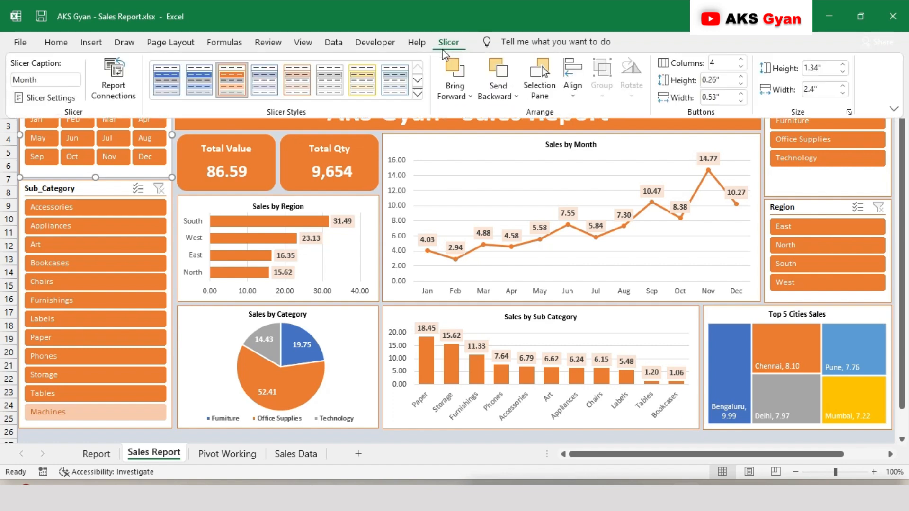
left_click(115, 78)
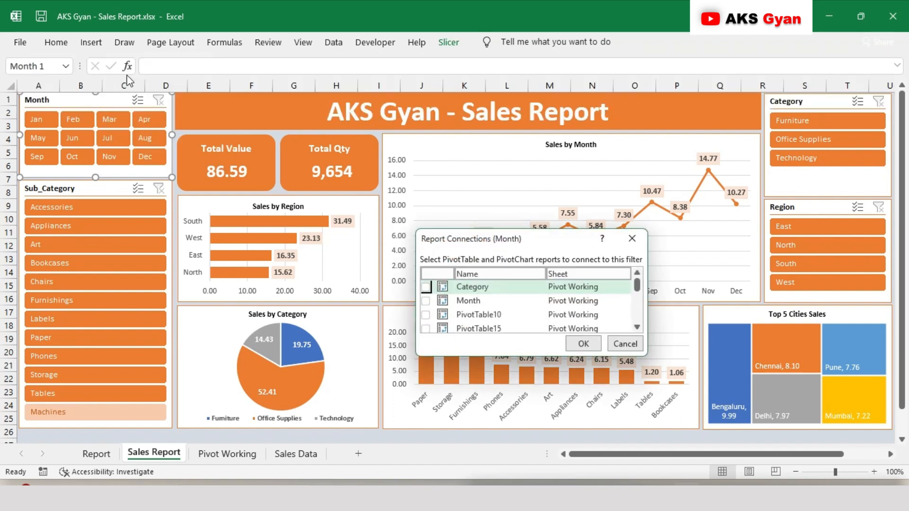
left_click_drag(480, 242, 382, 164)
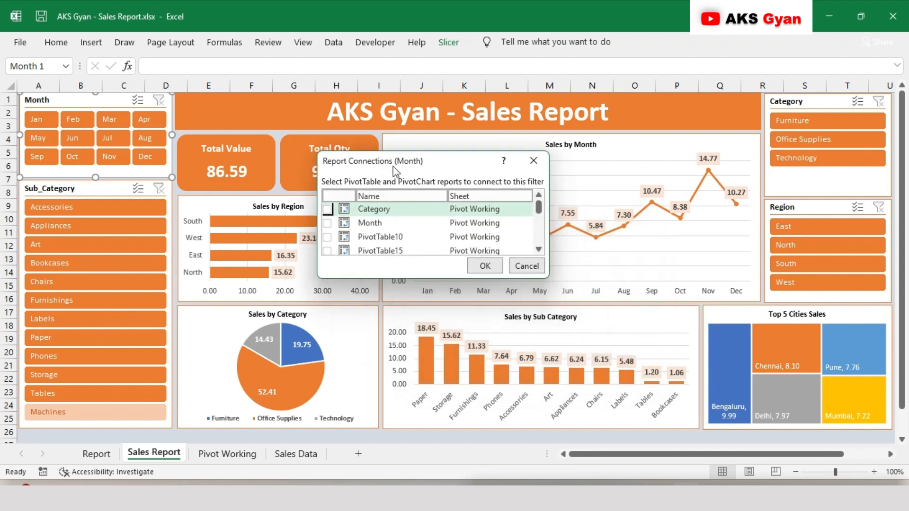
left_click_drag(547, 274, 614, 378)
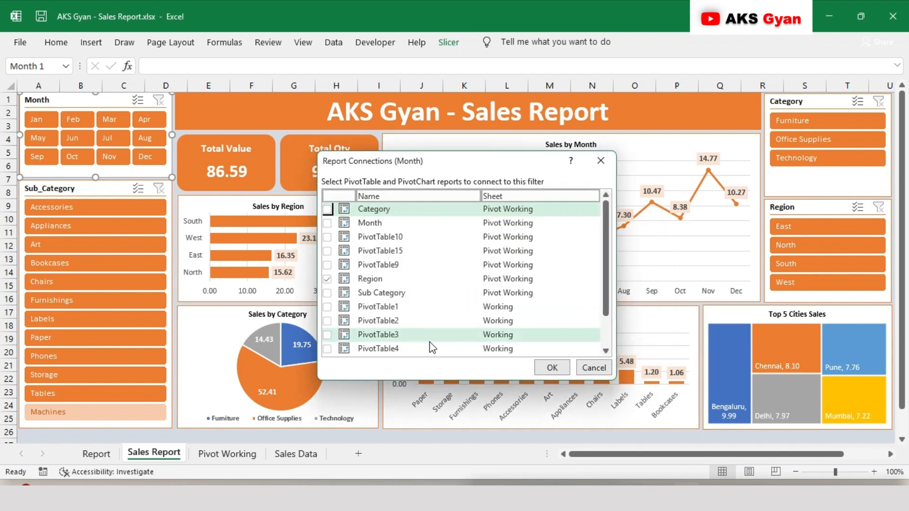
Connect the Month slicer to all the Pivot Working pivot tables, from Category through Sub Category
left_click(326, 209)
key("Down")
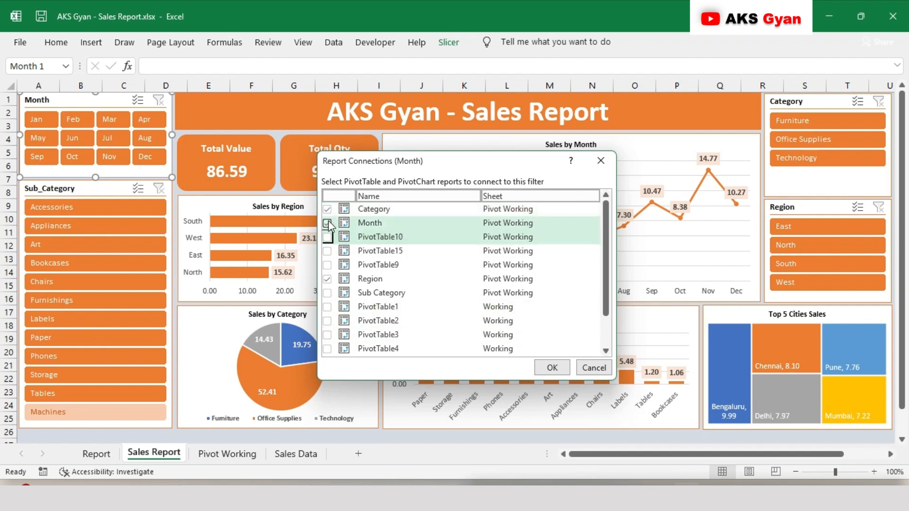
key("space")
key("Down")
key("space")
key("Down")
key("space")
key("Down")
key("space")
key("Down")
key("Down")
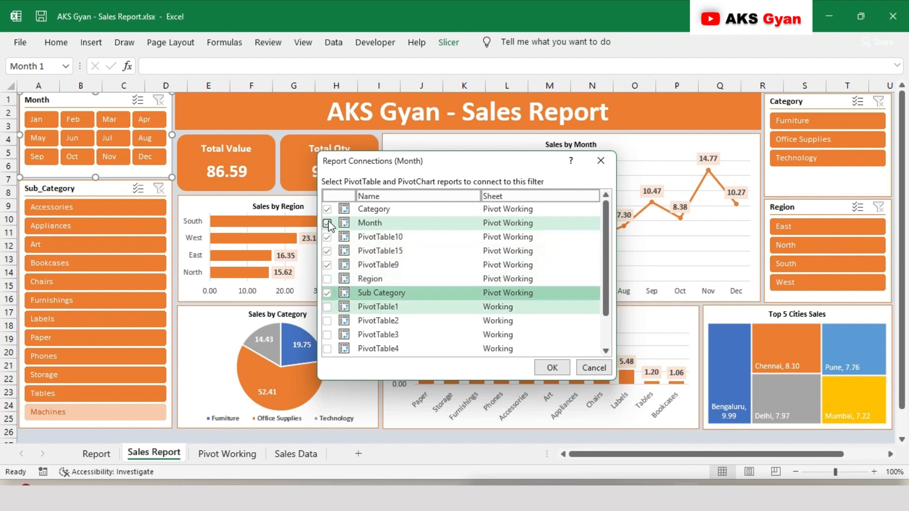
key("Up")
key("Up")
Connect the Month slicer to the Working sheet's pivot tables as well, PivotTable1 through PivotTable7
key("Down")
key("space")
key("Up")
key("space")
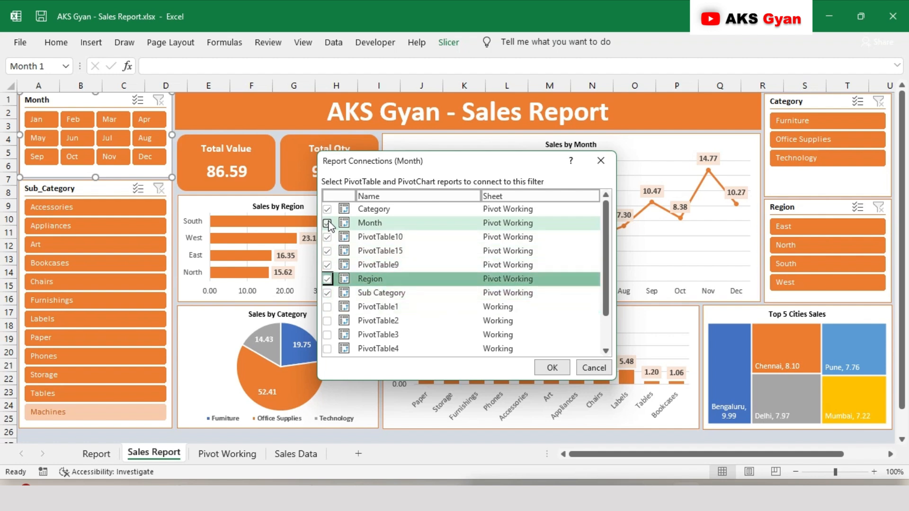
key("Down")
key("Down")
key("Down")
key("Down")
key("Down")
key("Down")
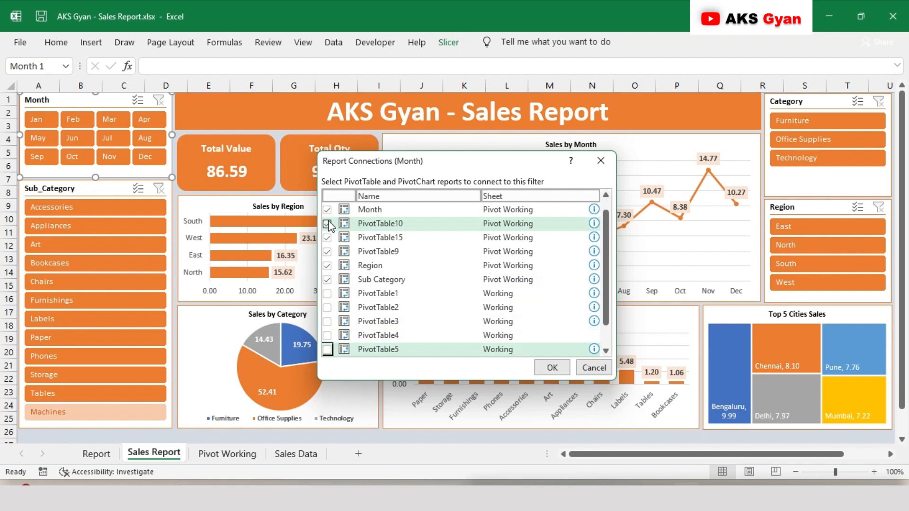
key("Up")
key("Up")
key("Up")
key("Up")
scroll(403, 308, "up", 1)
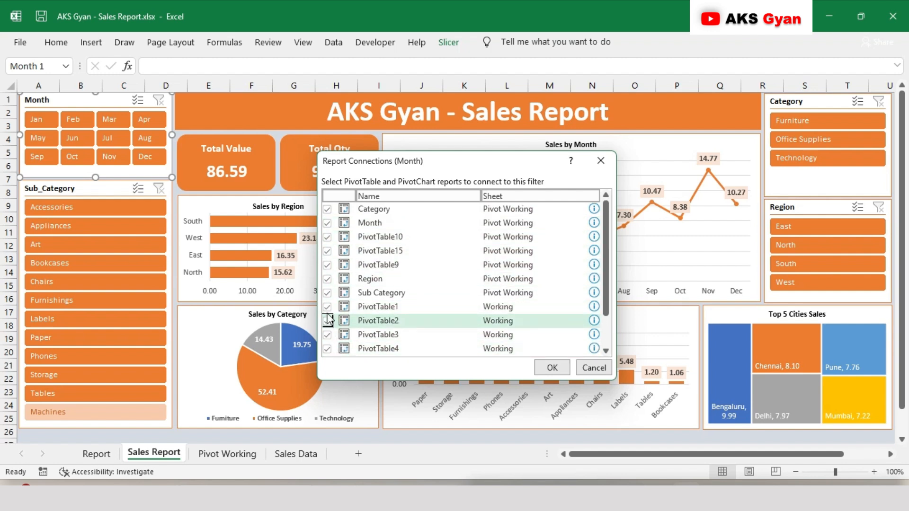
key("space")
key("Down")
key("space")
key("Down")
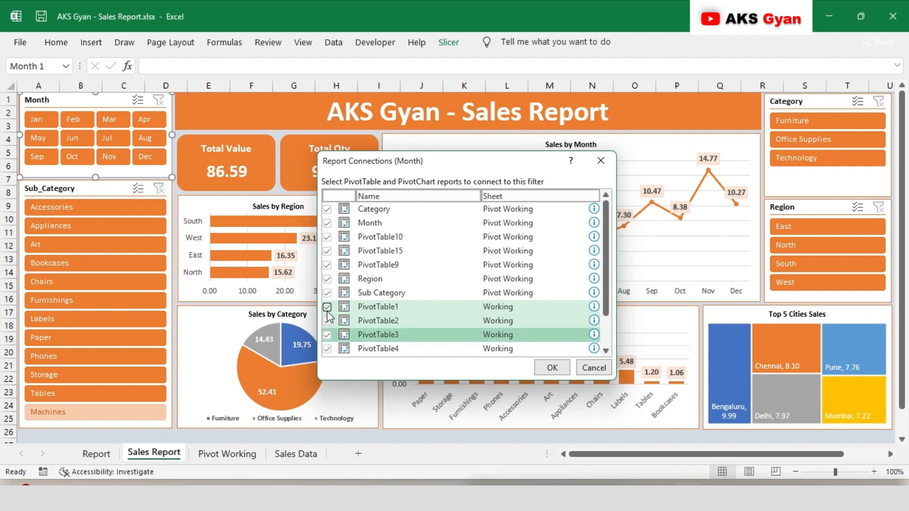
key("space")
key("Down")
key("space")
key("Down")
key("space")
key("Down")
key("Down")
key("space")
key("Up")
key("space")
key("Down")
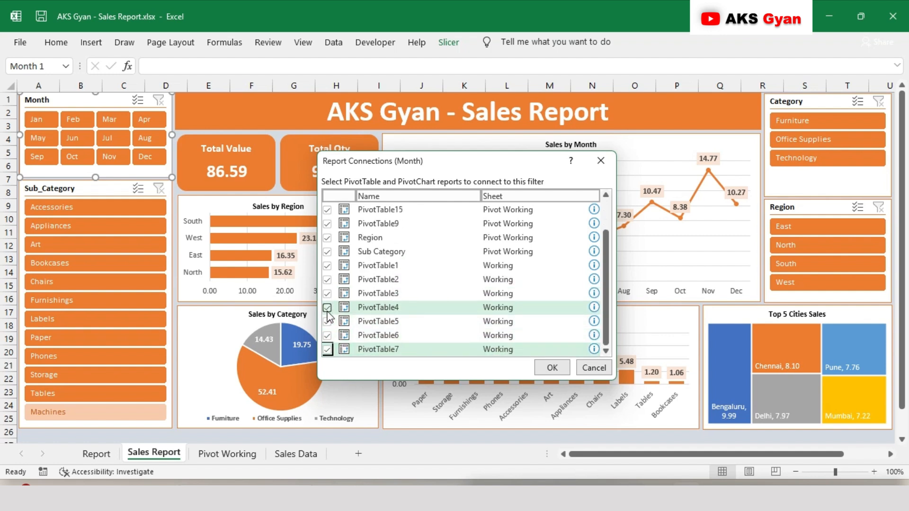
Disconnect the Month slicer from the Month pivot table and apply the report connections
scroll(340, 306, "up", 1)
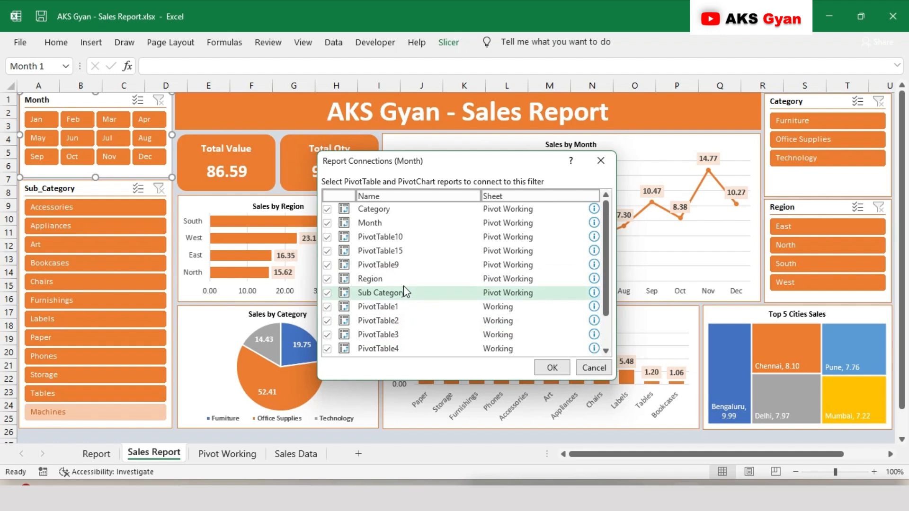
left_click(327, 223)
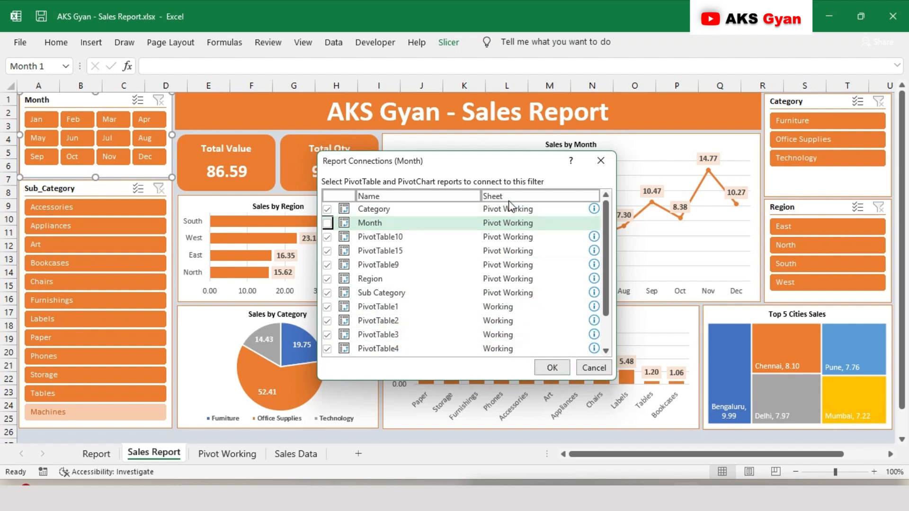
left_click(551, 369)
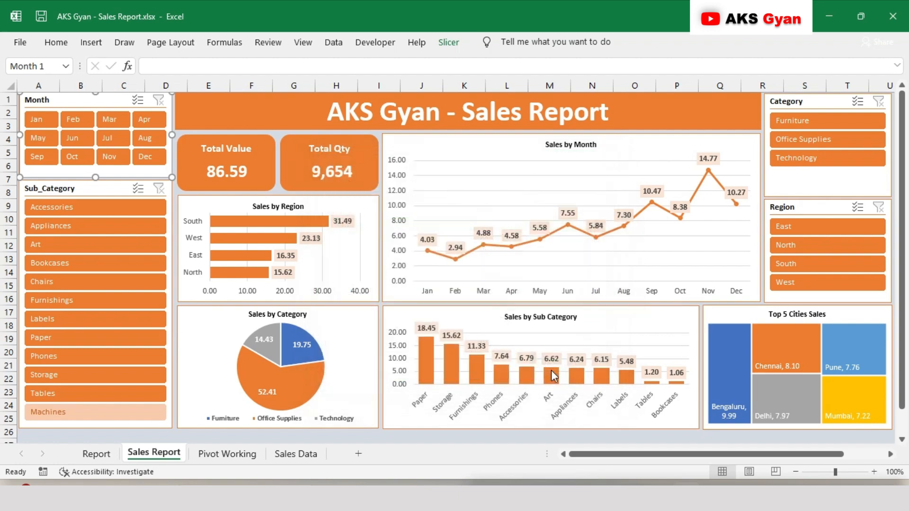
Connect the Sub_Category slicer to the Category, Month, PivotTable10, PivotTable15 and PivotTable9 pivot tables, leaving Sub Category unconnected
left_click(78, 189)
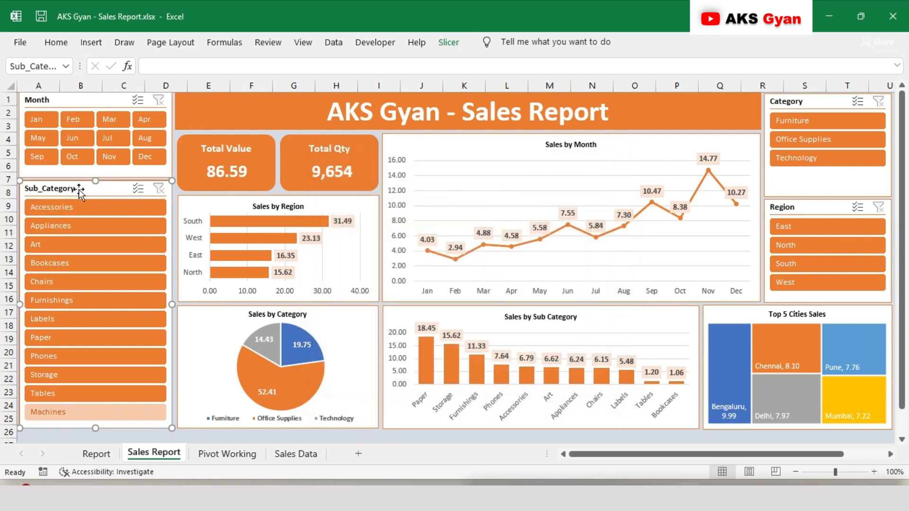
left_click(448, 42)
left_click(125, 90)
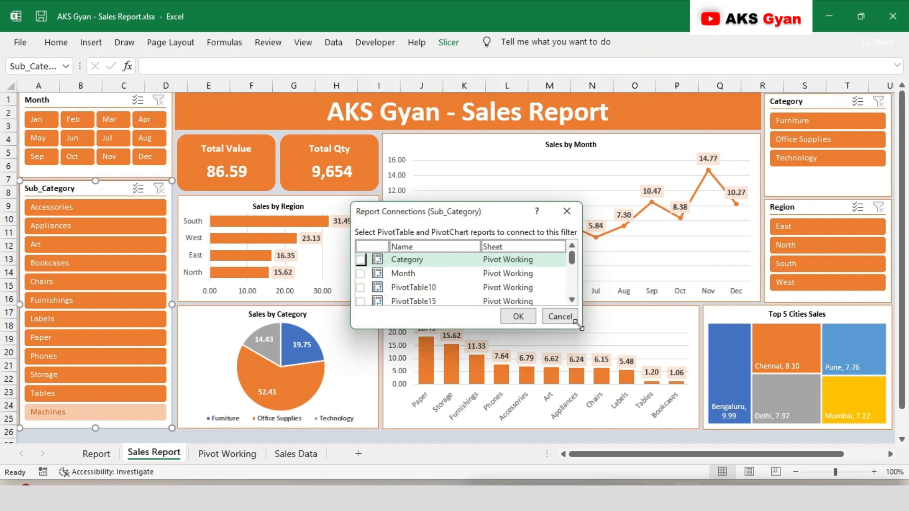
left_click_drag(581, 326, 656, 427)
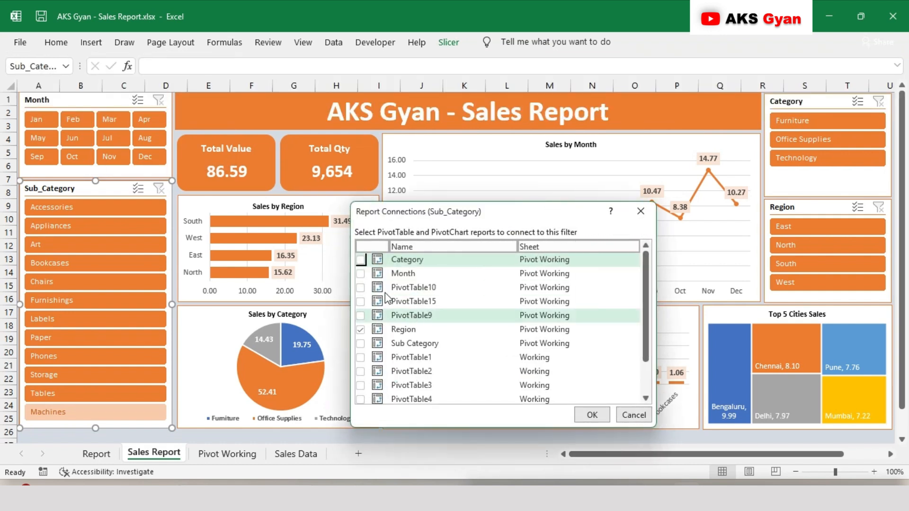
left_click(361, 273)
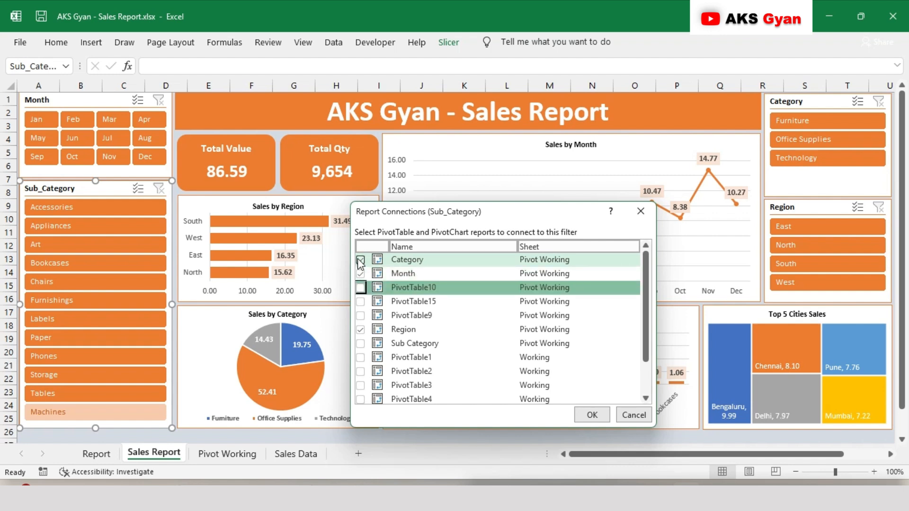
key("space")
key("Down")
key("space")
key("Down")
key("space")
key("Down")
key("Down")
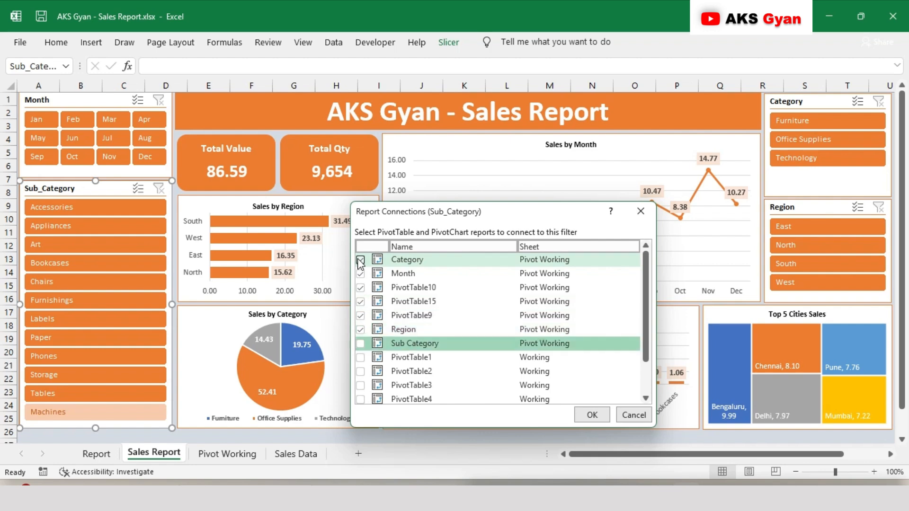
left_click(360, 260)
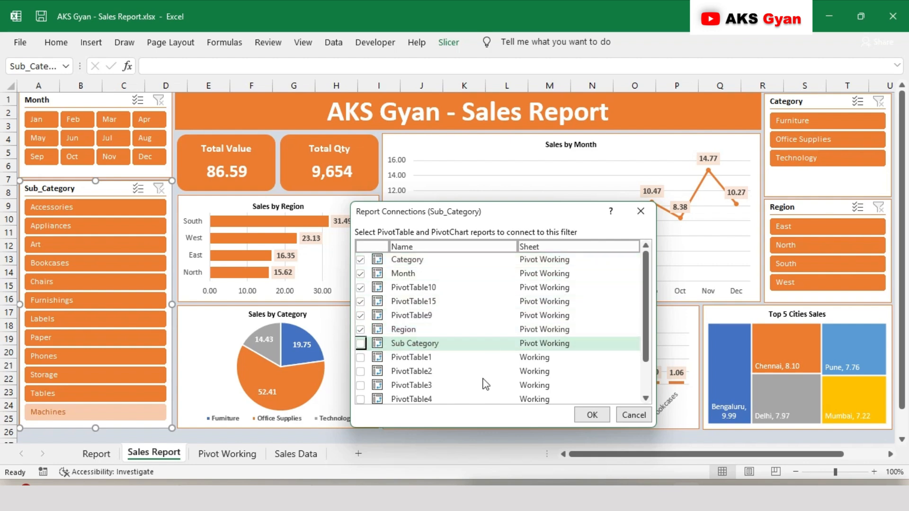
left_click(589, 414)
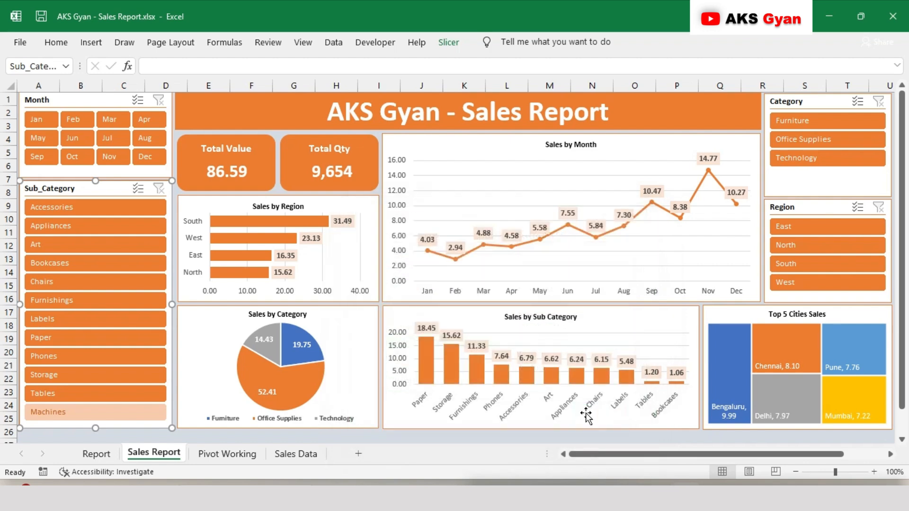
Connect the Category slicer to the Month, PivotTable10, PivotTable15, PivotTable9 and Sub Category pivot tables, leaving Category unconnected
left_click(815, 103)
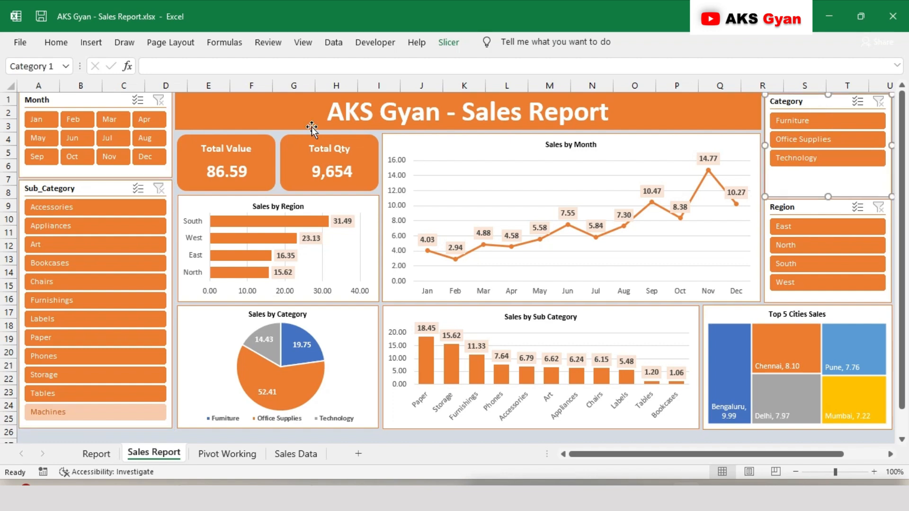
left_click(448, 42)
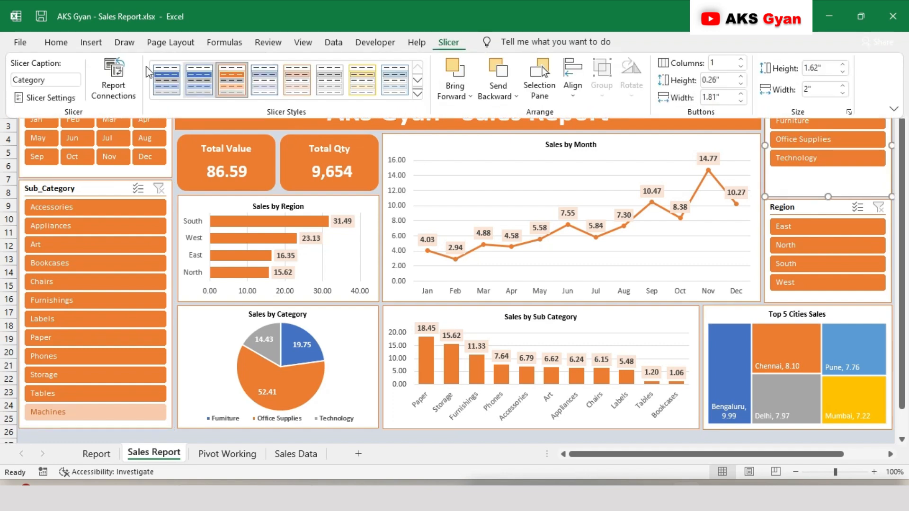
left_click(113, 76)
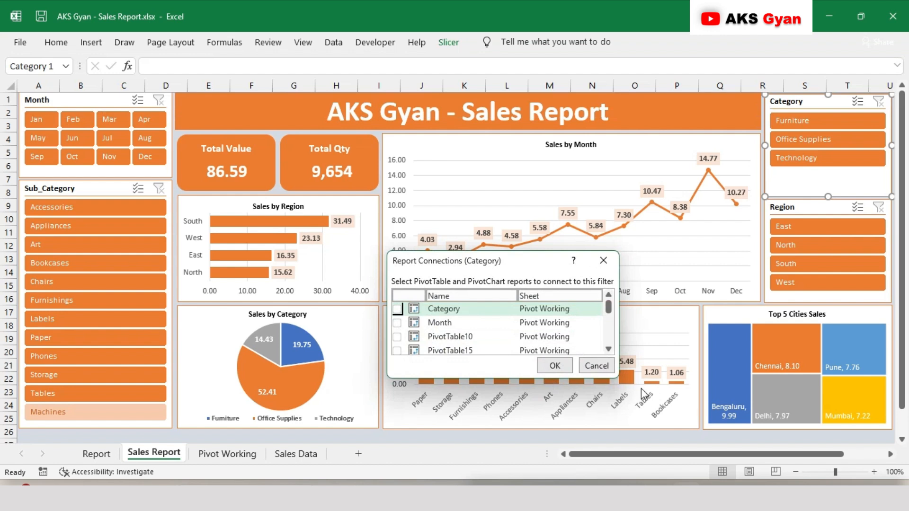
left_click_drag(617, 377, 675, 443)
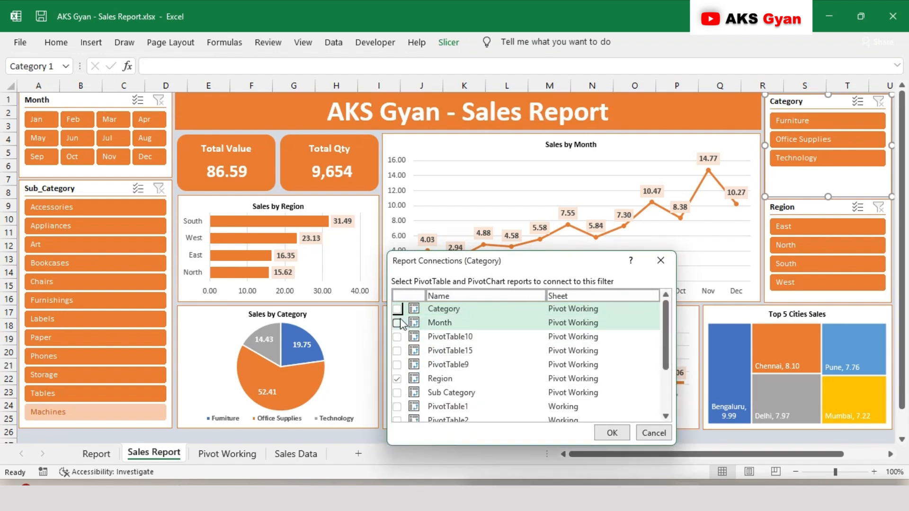
left_click(398, 324)
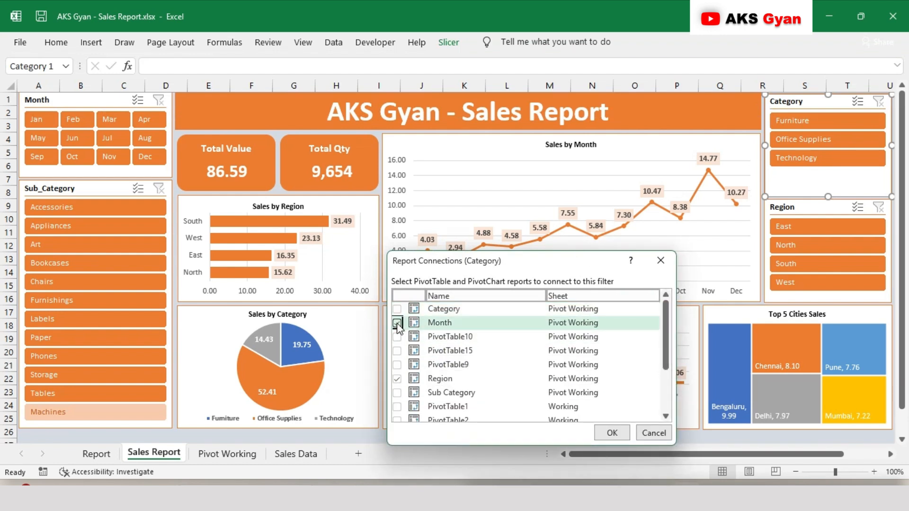
key("Down")
key("space")
key("Down")
key("space")
key("Down")
key("space")
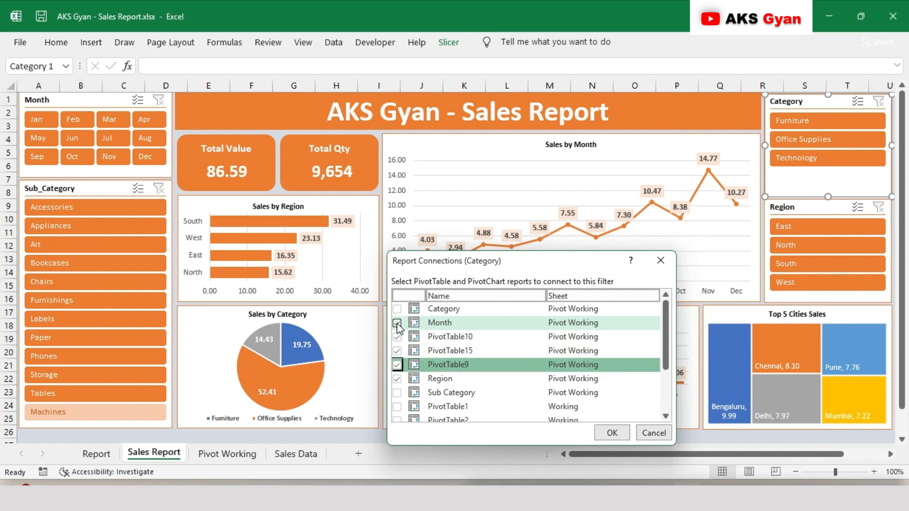
key("Down")
key("Down")
key("space")
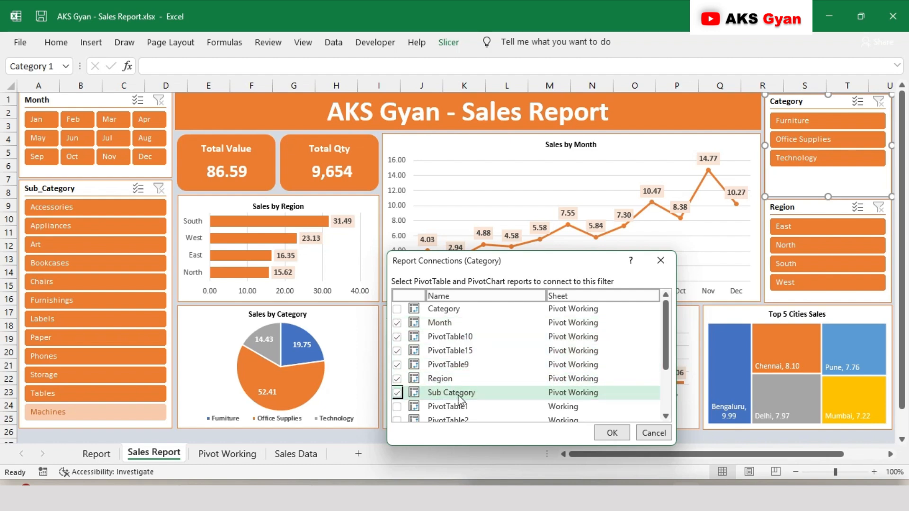
left_click(612, 433)
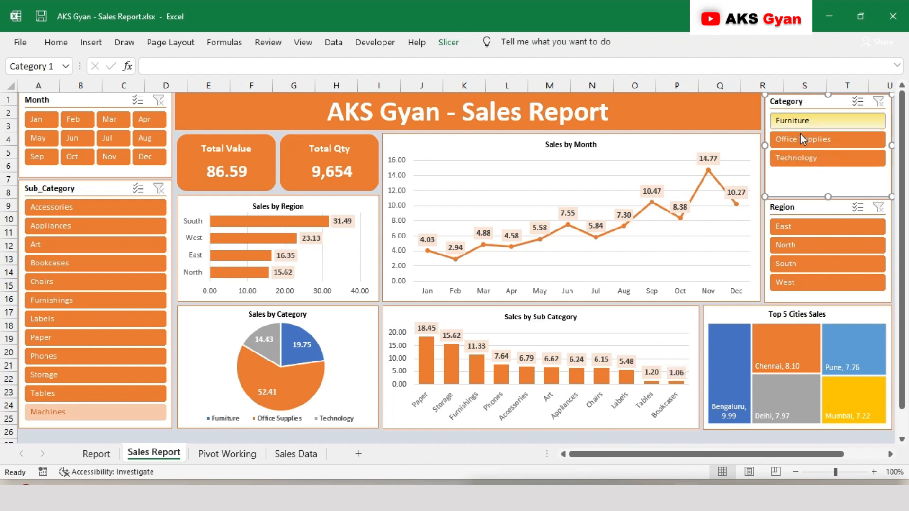
Connect the Region slicer to the Category, Month, PivotTable10, PivotTable15, PivotTable9 and Sub Category pivot tables, leaving Region unconnected
left_click(792, 207)
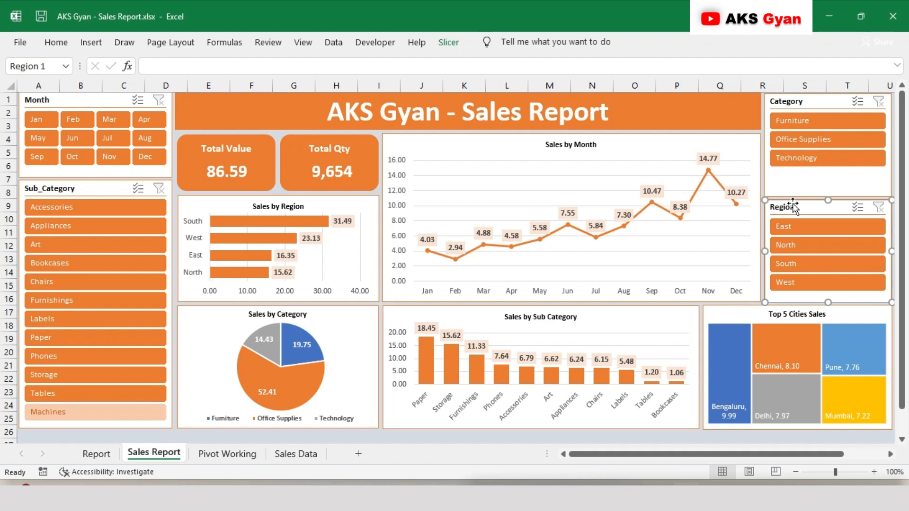
left_click(441, 44)
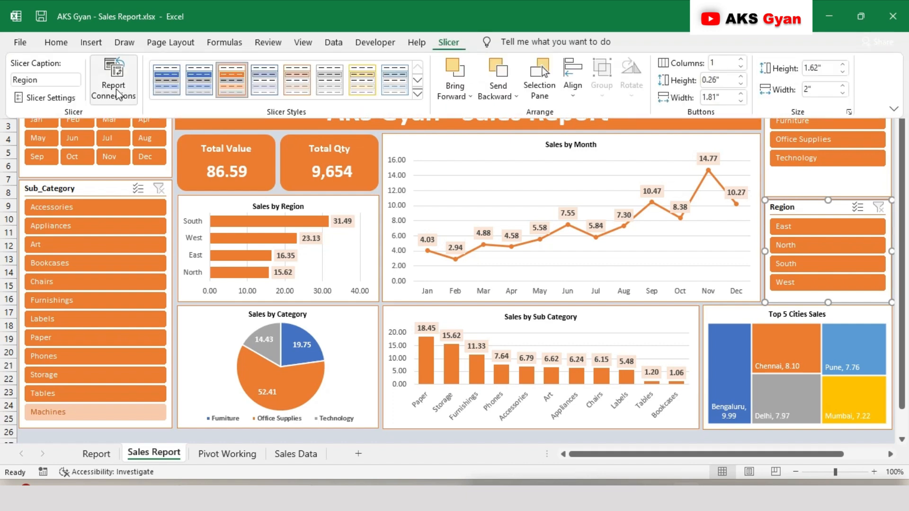
left_click(114, 71)
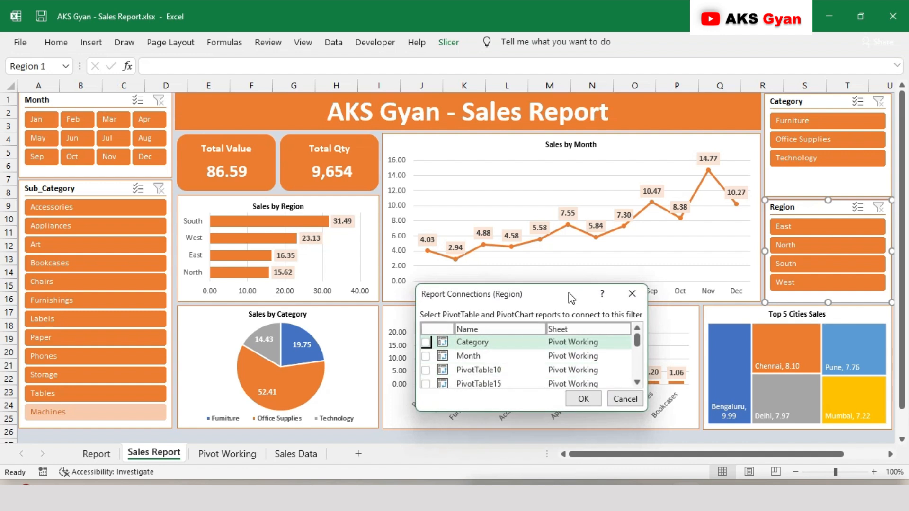
left_click_drag(568, 292, 495, 157)
left_click_drag(571, 272, 657, 389)
key("space")
key("Down")
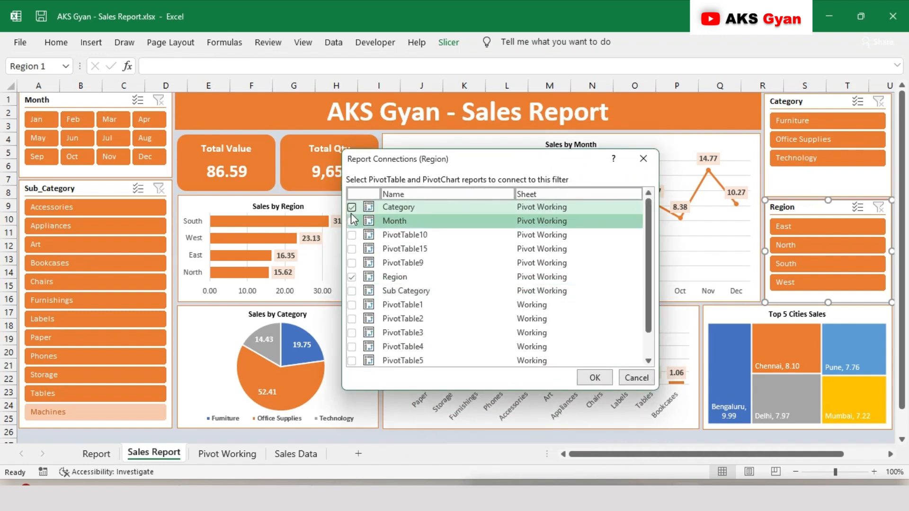
key("Down")
key("space")
key("Down")
key("space")
key("Down")
key("space")
key("Down")
key("space")
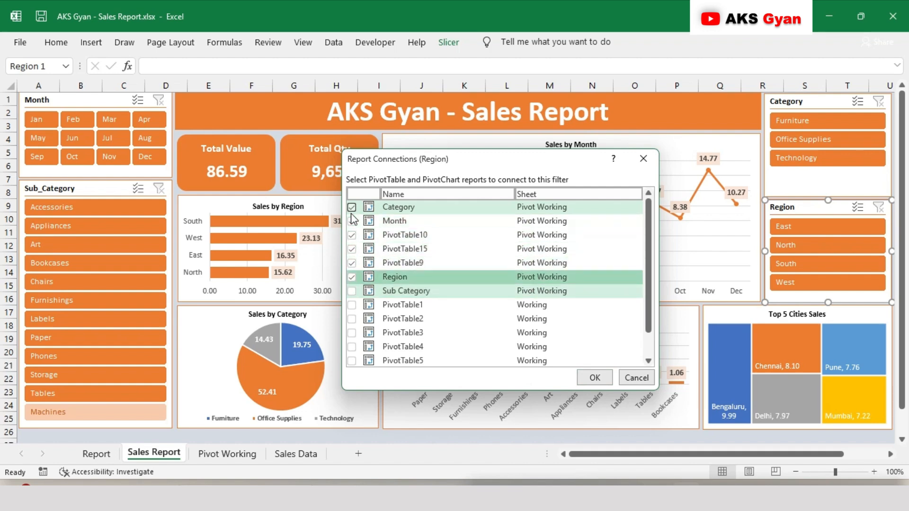
key("Down")
key("space")
left_click(351, 220)
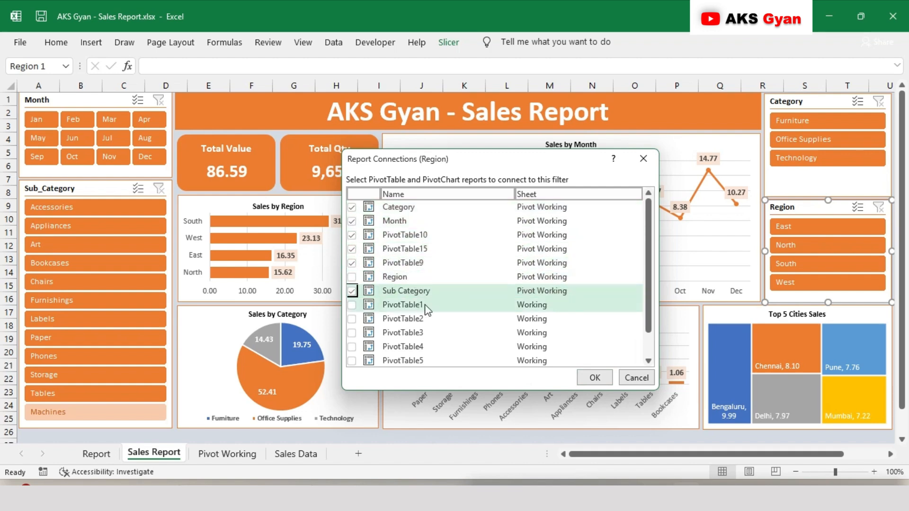
left_click(589, 377)
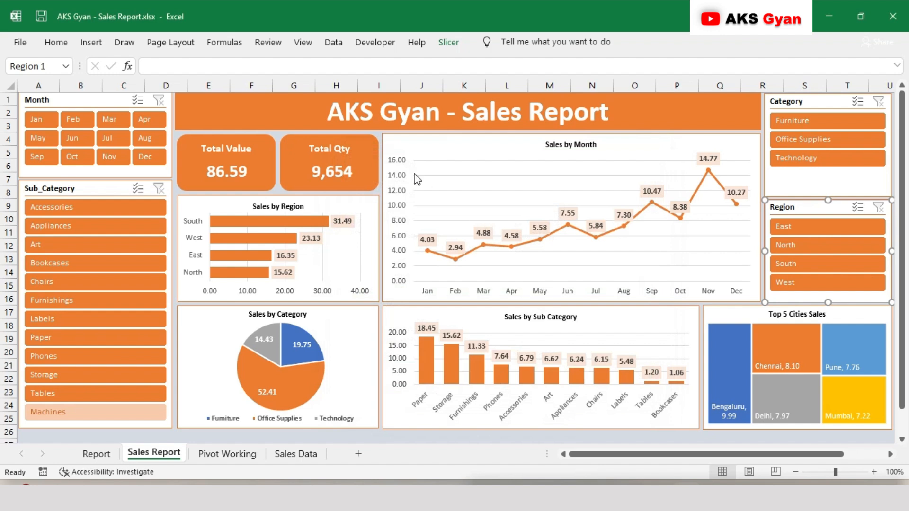
left_click(385, 160)
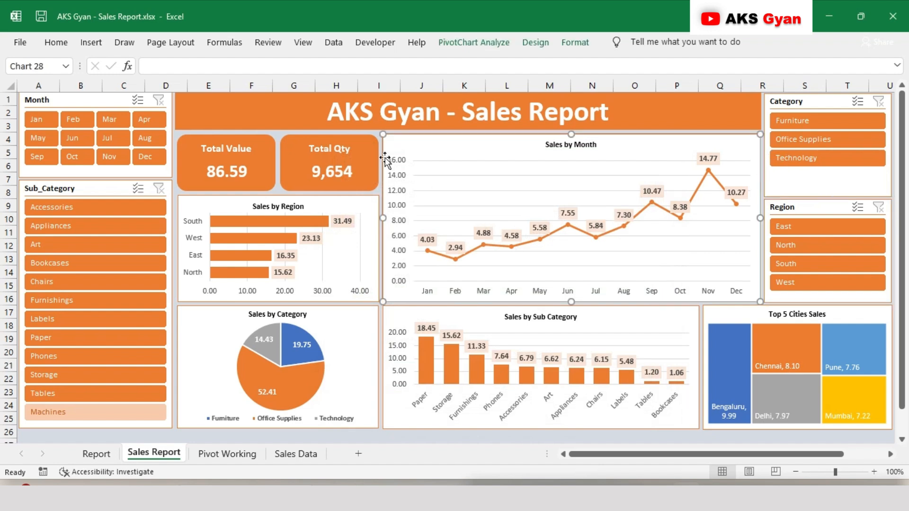
key("Escape")
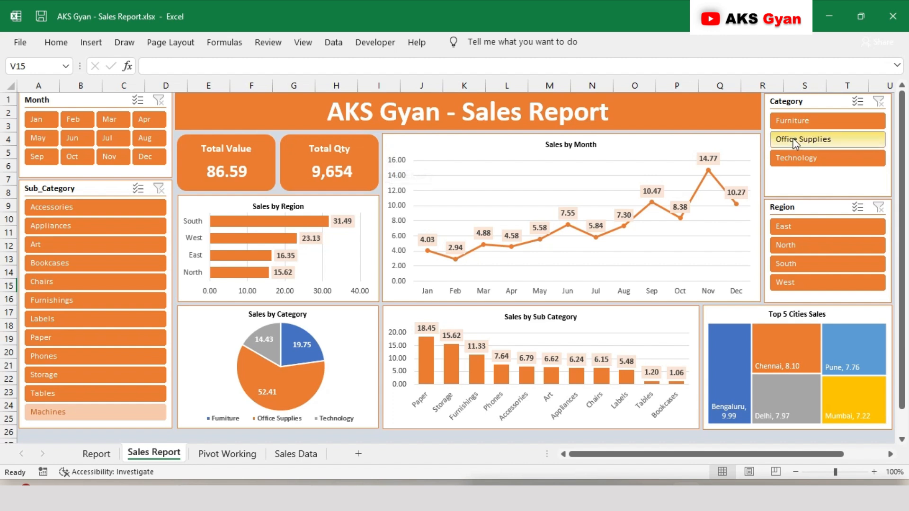
Check the dashboard filtered by Furniture and by Office Supplies, add the East region filter, and clear the Category filter
left_click(795, 121)
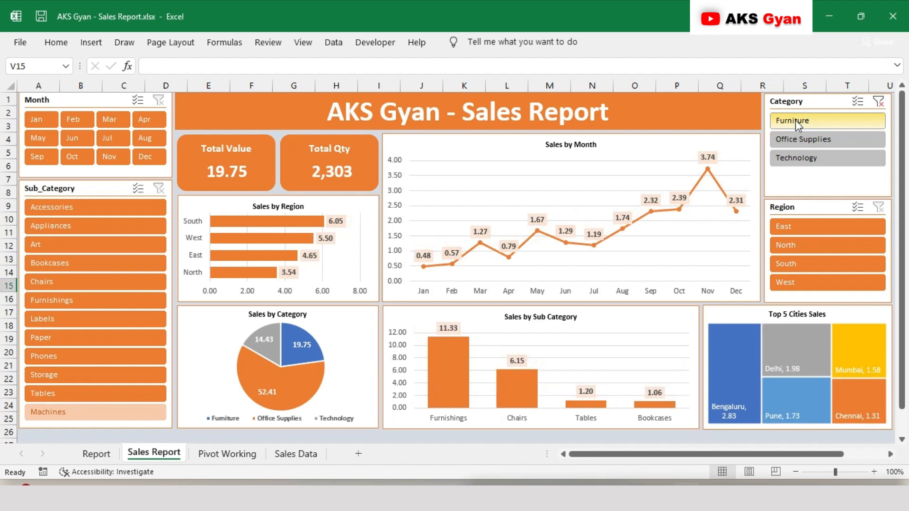
left_click(795, 141)
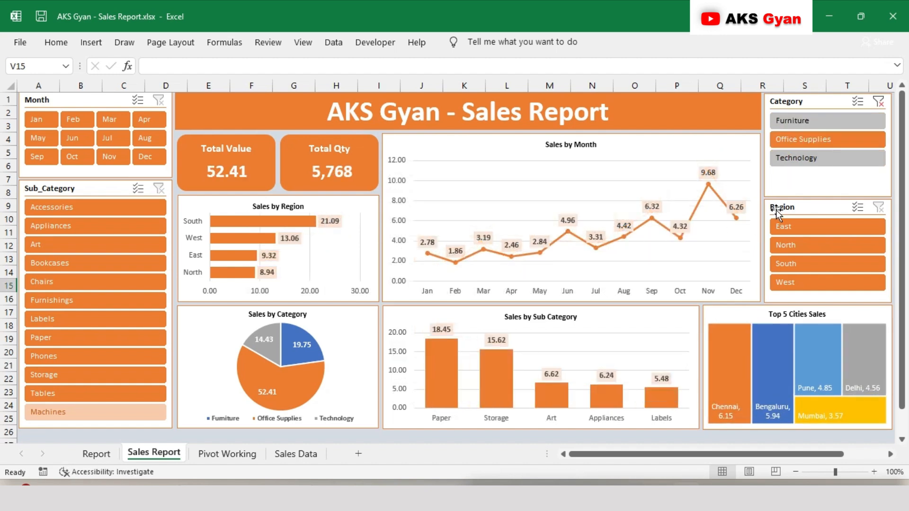
left_click(799, 234)
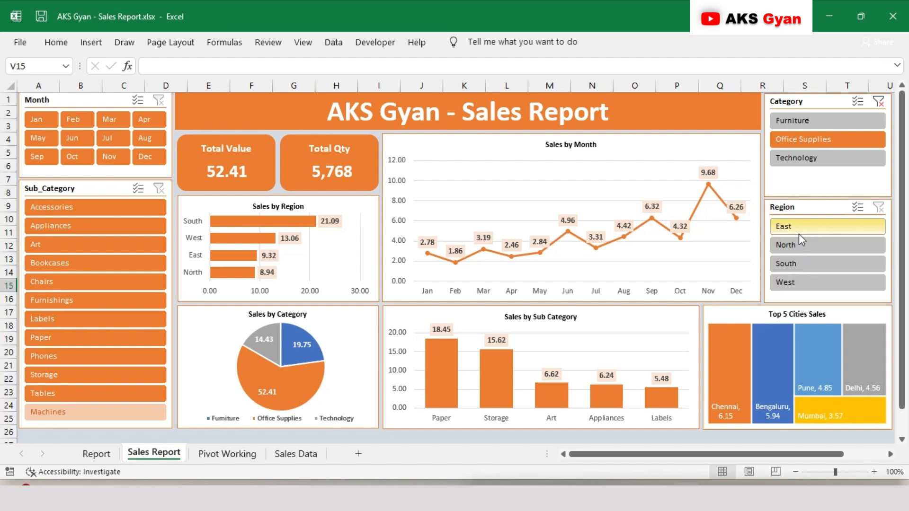
left_click(878, 102)
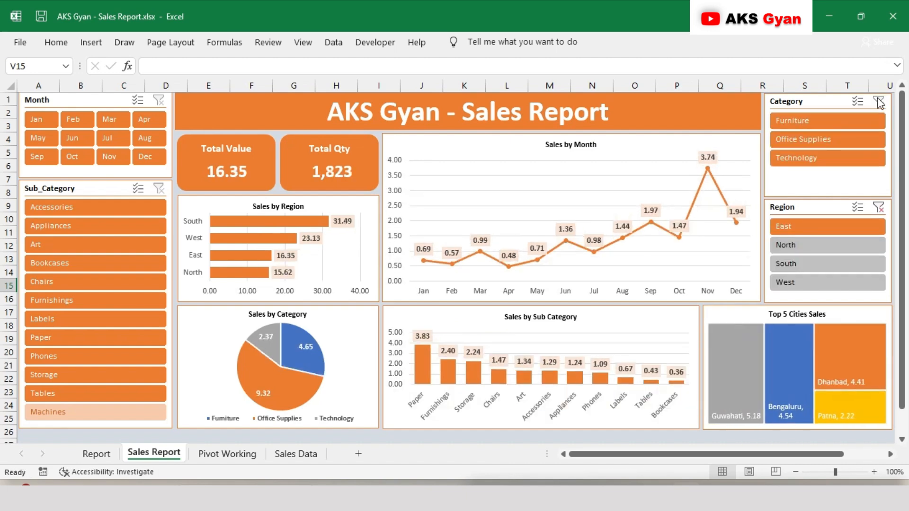
Check the dashboard filtered to Feb and to Jul, and clear the Month filter
left_click(70, 124)
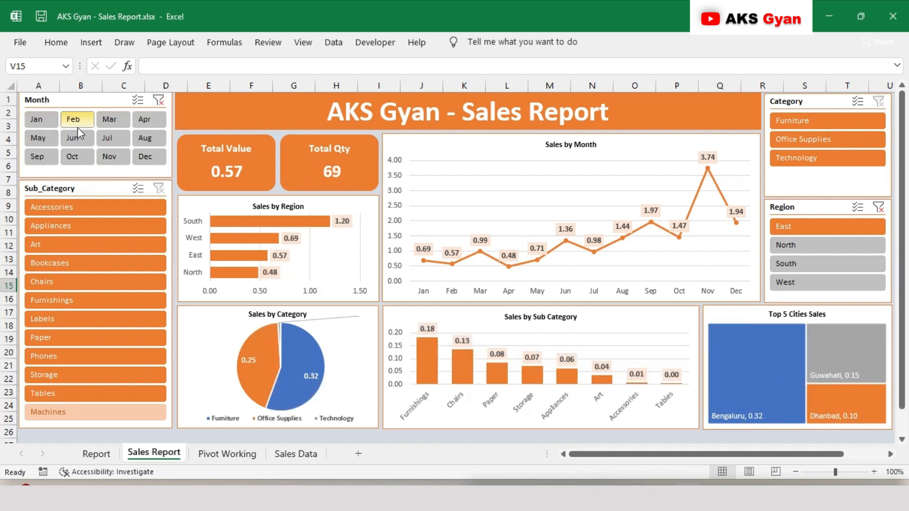
left_click(110, 139)
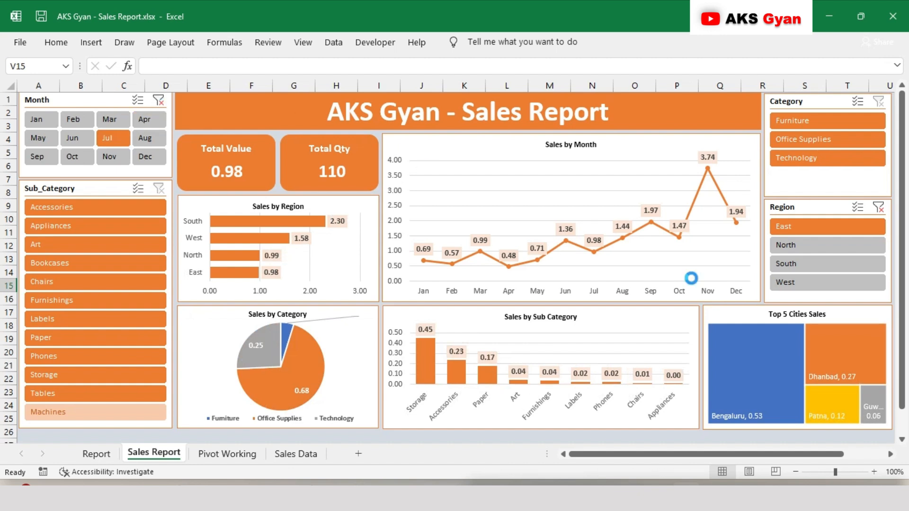
key("alt+c")
Check the dashboard filtered to the North and South regions in turn, and clear the Region filter
left_click(791, 245)
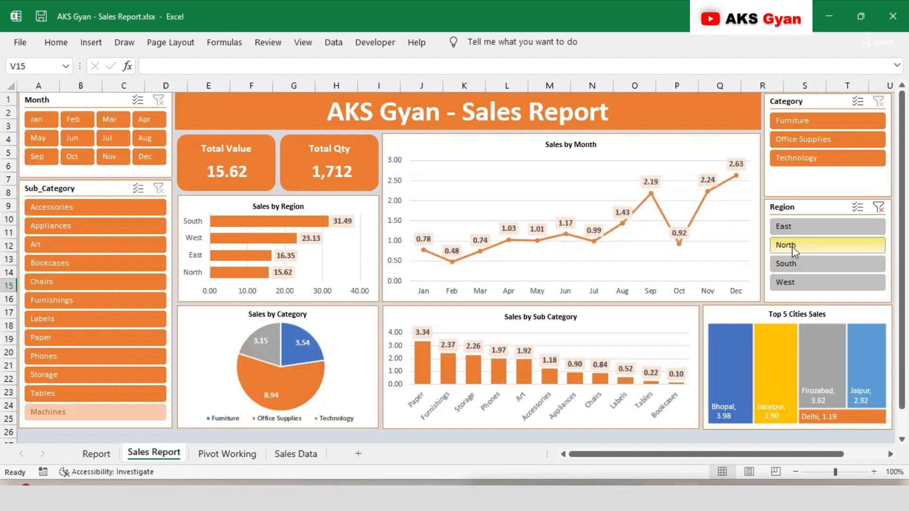
left_click(795, 264)
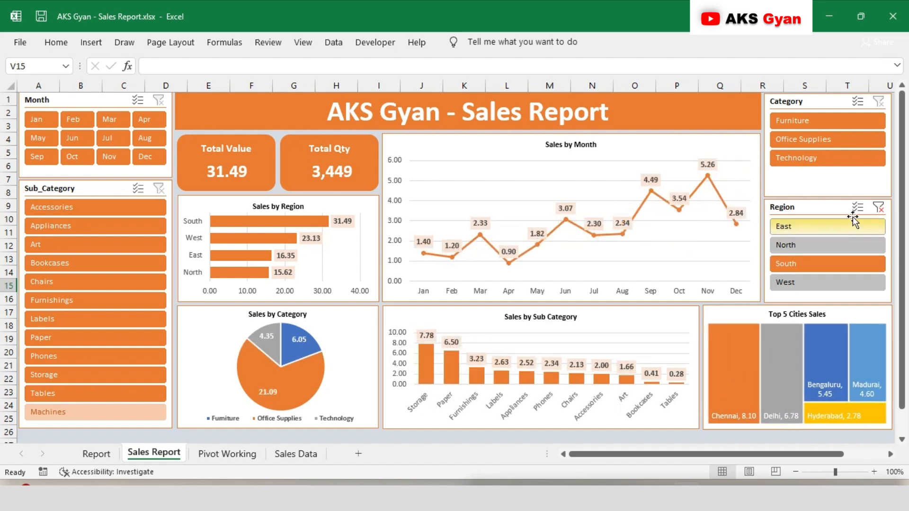
left_click(878, 206)
Check the dashboard filtered by the Office Supplies and Technology categories and by the Appliances sub-category, clearing the Category and Sub_Category filters
left_click(816, 140)
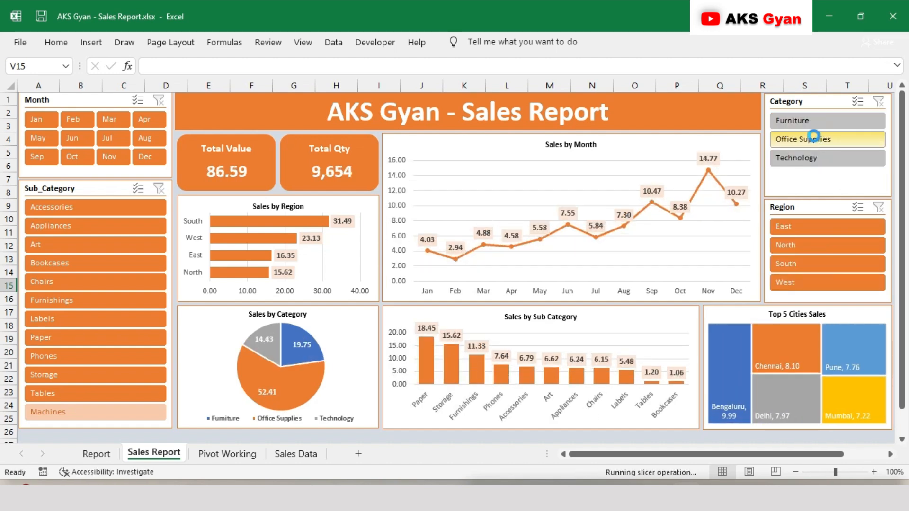
left_click(845, 161)
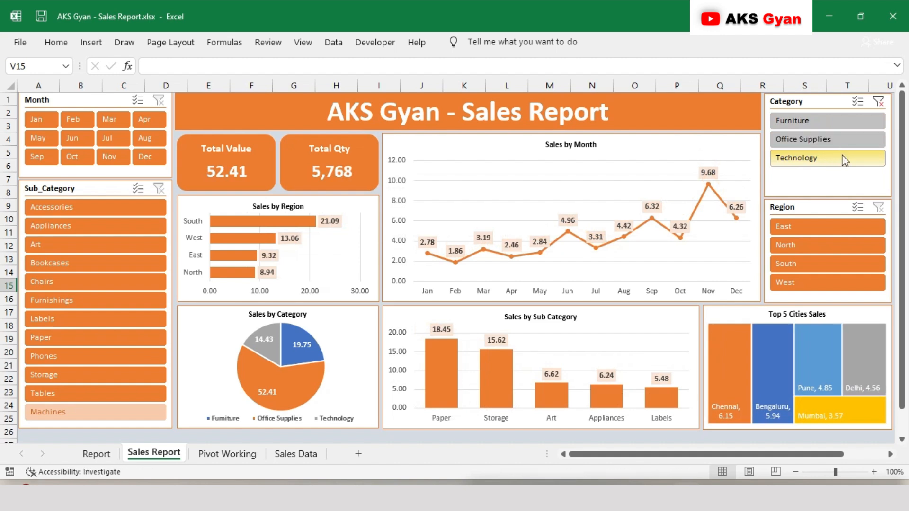
left_click(878, 102)
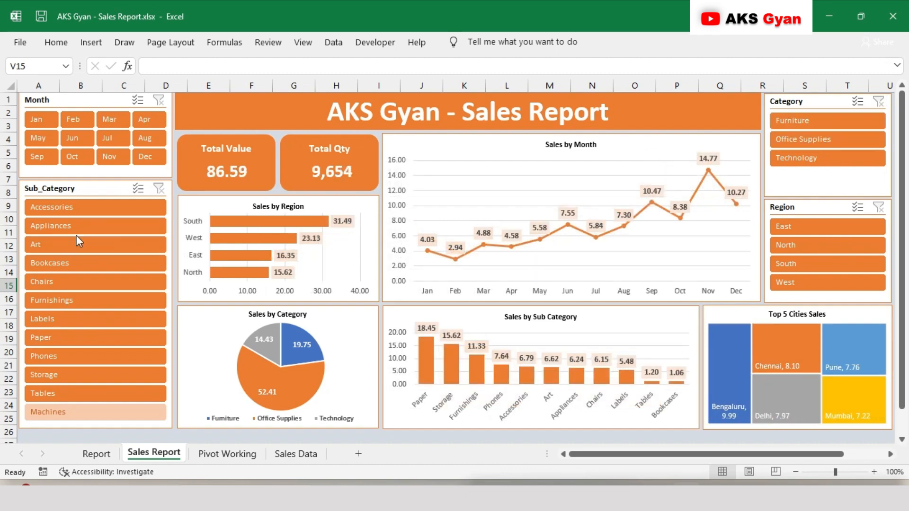
left_click(72, 226)
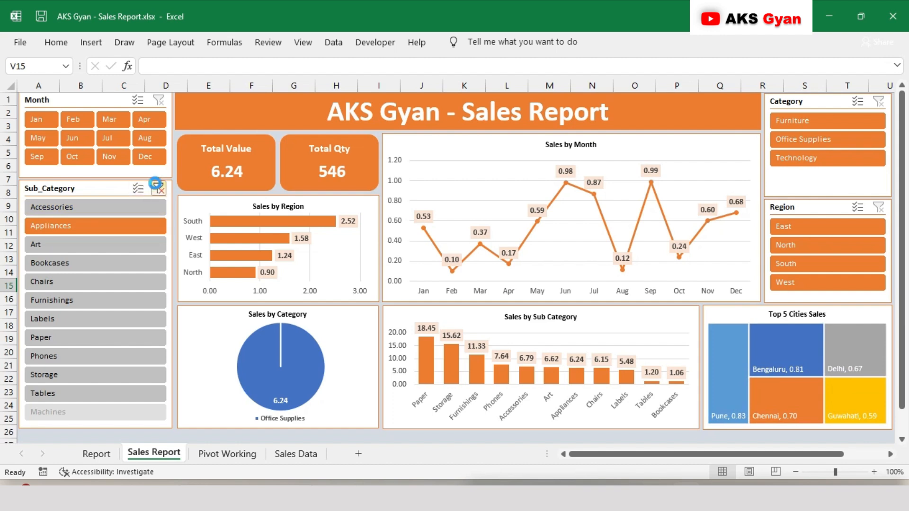
key("ctrl+z")
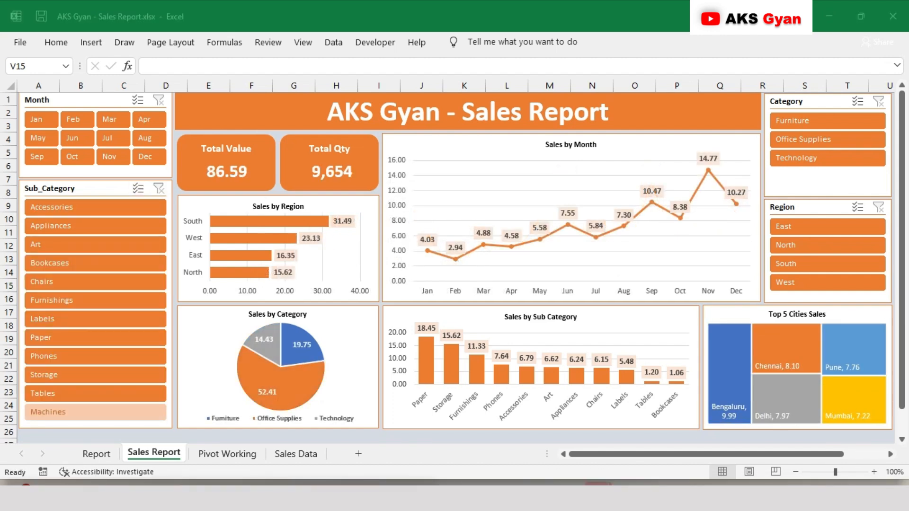